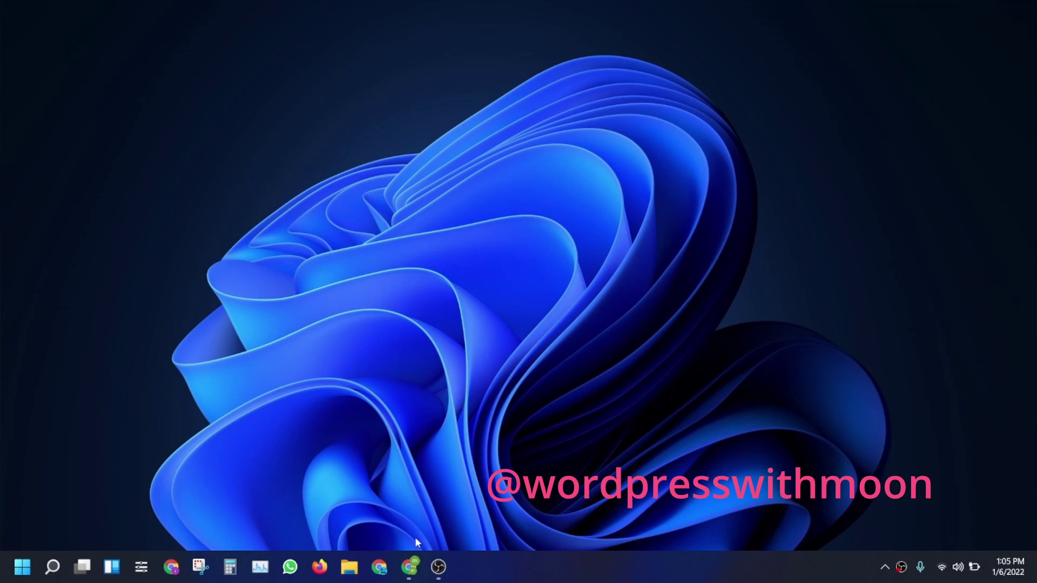
# Open Chrome on the TasteWP tab showing the new Shave Cows site's confirmation.
pyautogui.click(409, 566)
pyautogui.click(233, 11)
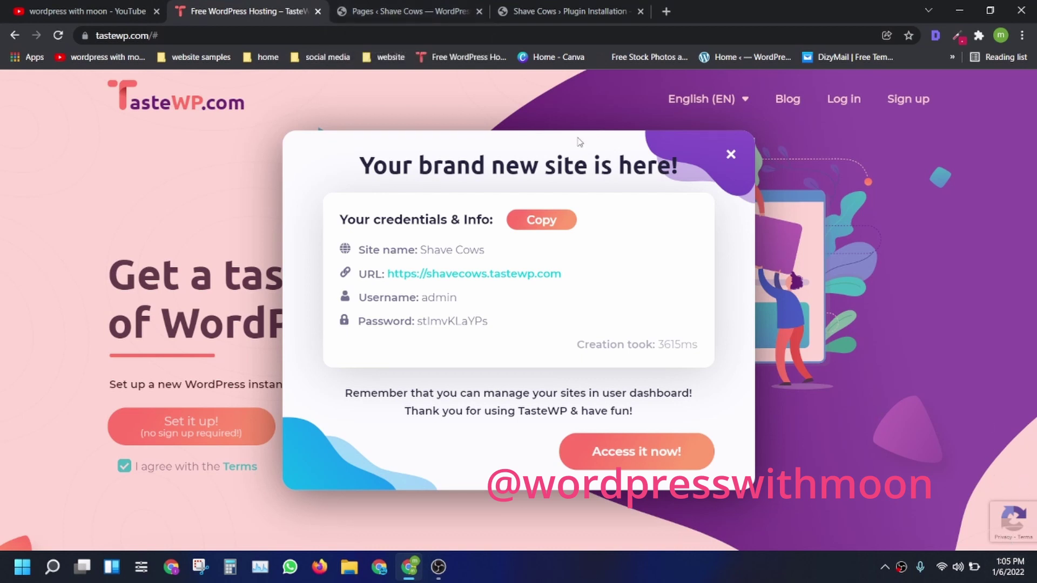
# Look over the YouTube channel page and the Chaty plugin details page.
pyautogui.click(89, 7)
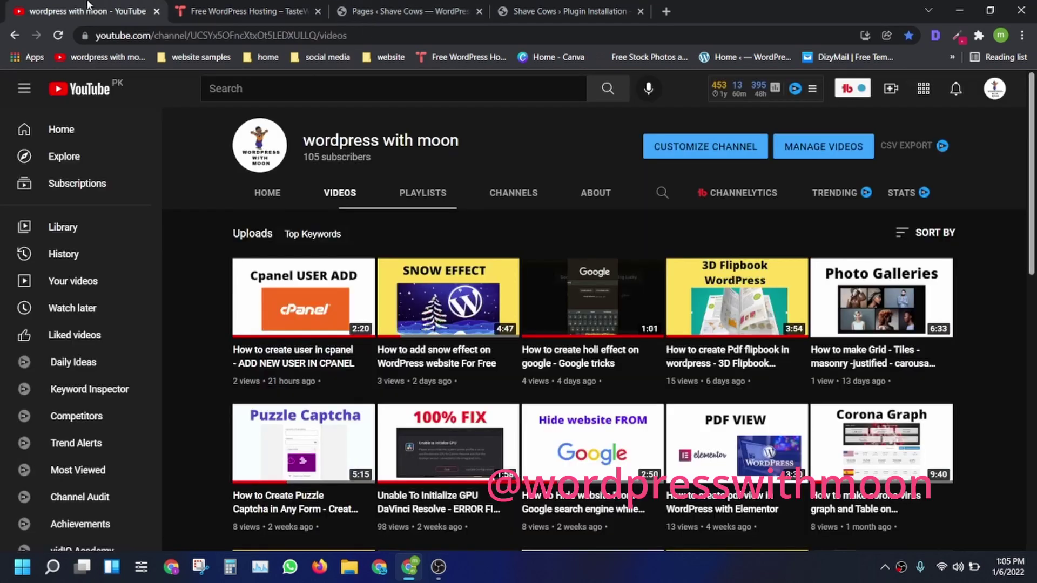
pyautogui.tripleClick(348, 135)
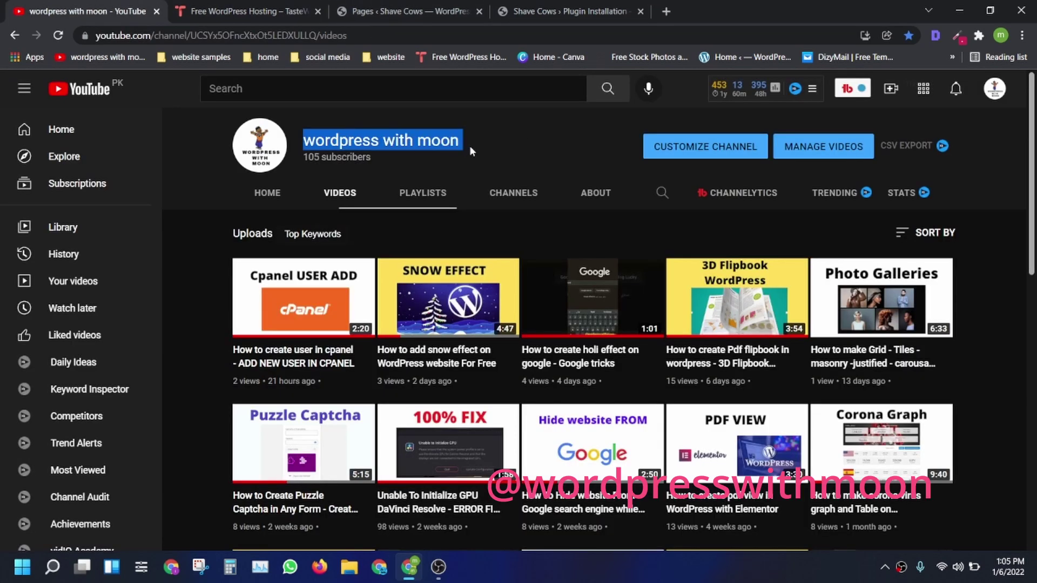
pyautogui.click(369, 6)
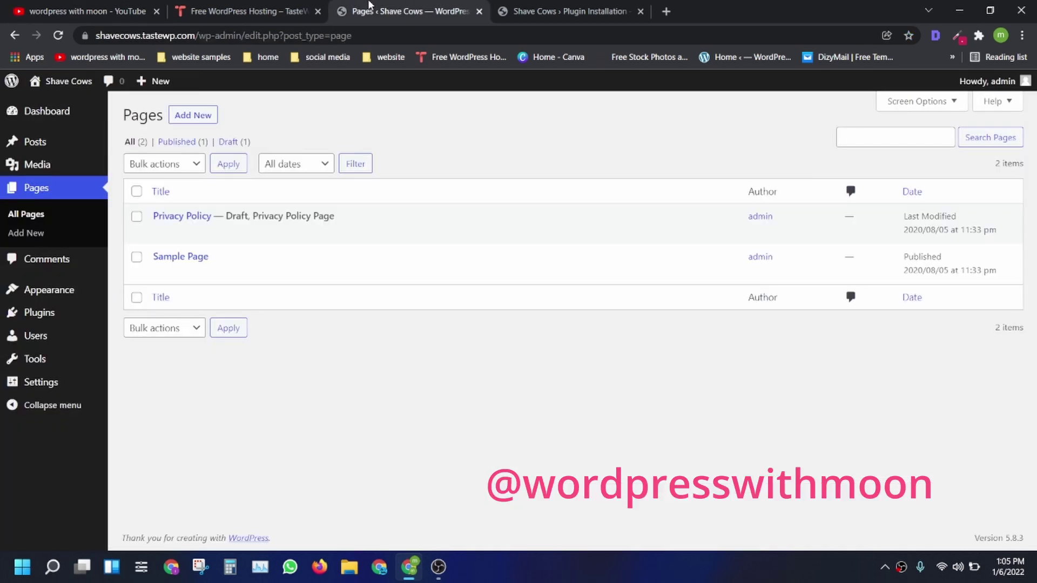
pyautogui.click(577, 7)
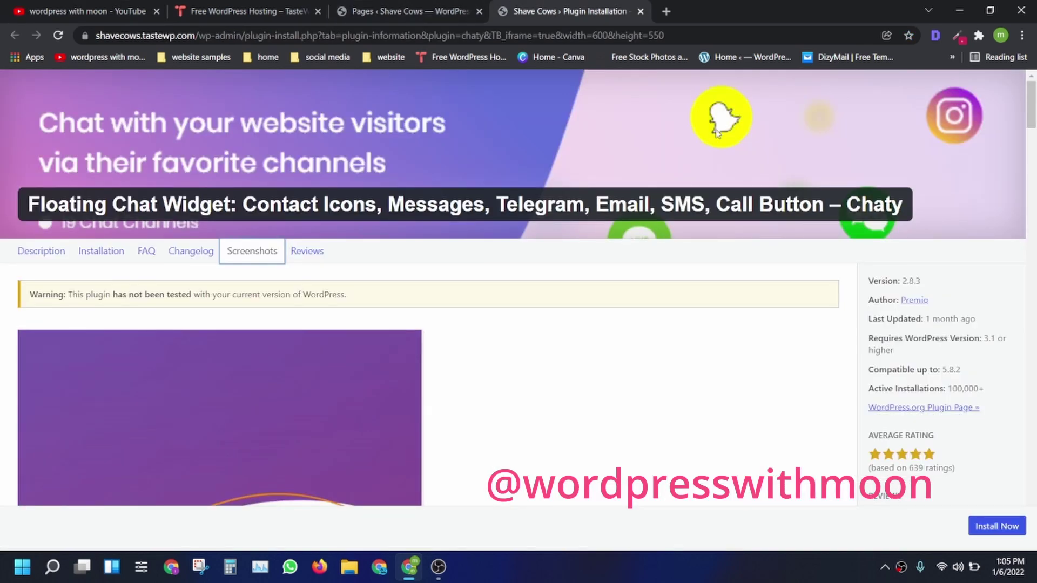
pyautogui.scroll(-8, 542, 142)
pyautogui.scroll(2, 542, 142)
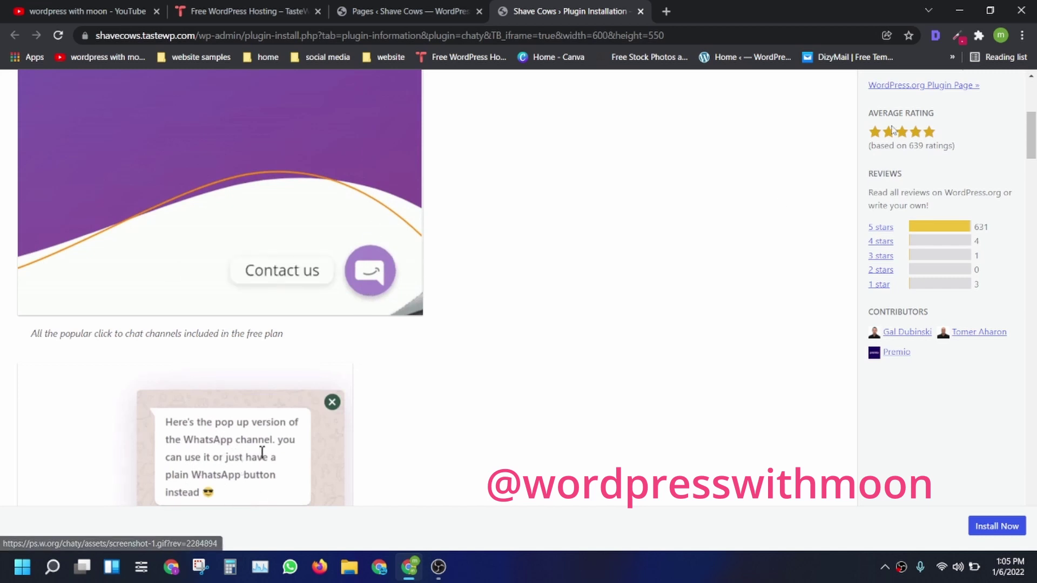
pyautogui.scroll(6, 30, 206)
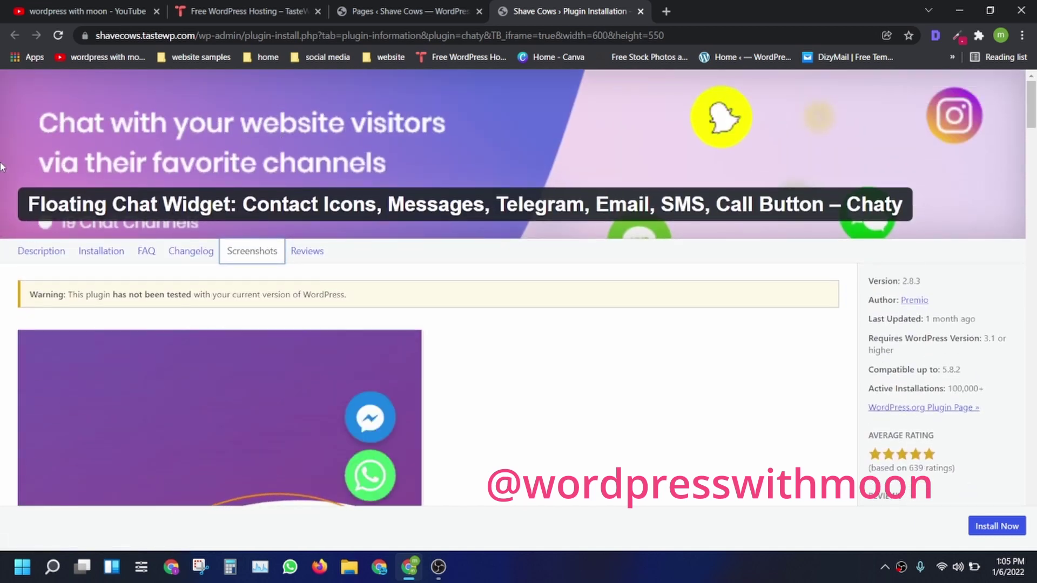
# Check the TasteWP credentials and YouTube videos, ending on the Shave Cows Pages list.
pyautogui.click(412, 8)
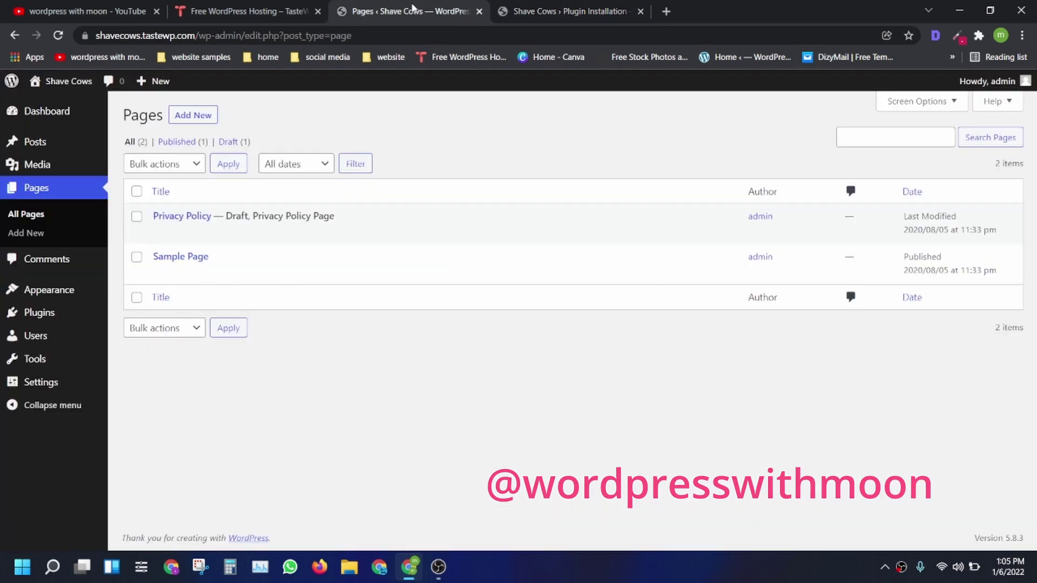
pyautogui.click(267, 7)
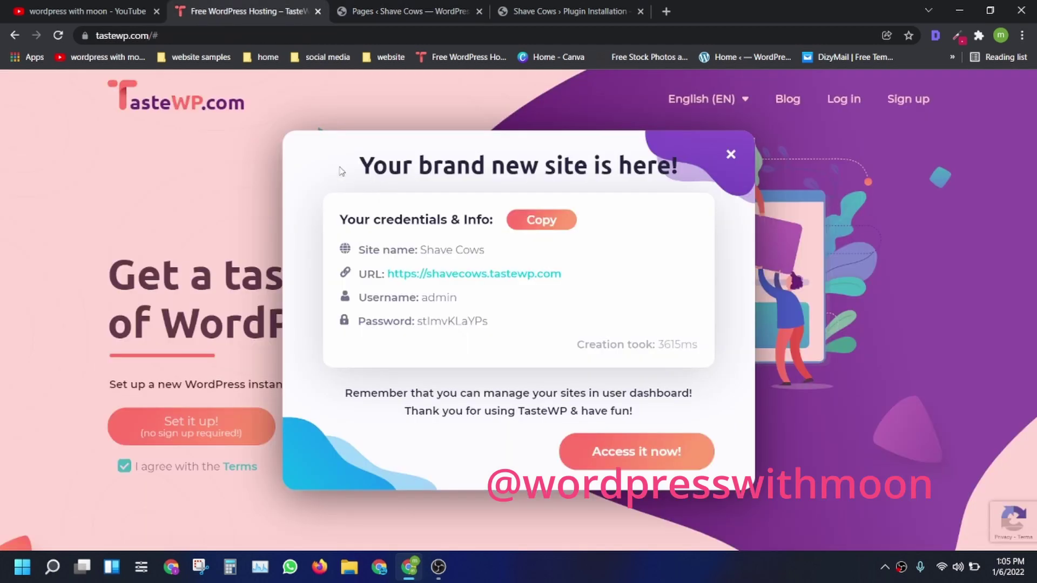
pyautogui.click(86, 11)
pyautogui.scroll(-6, 1034, 341)
pyautogui.scroll(-3, 1035, 341)
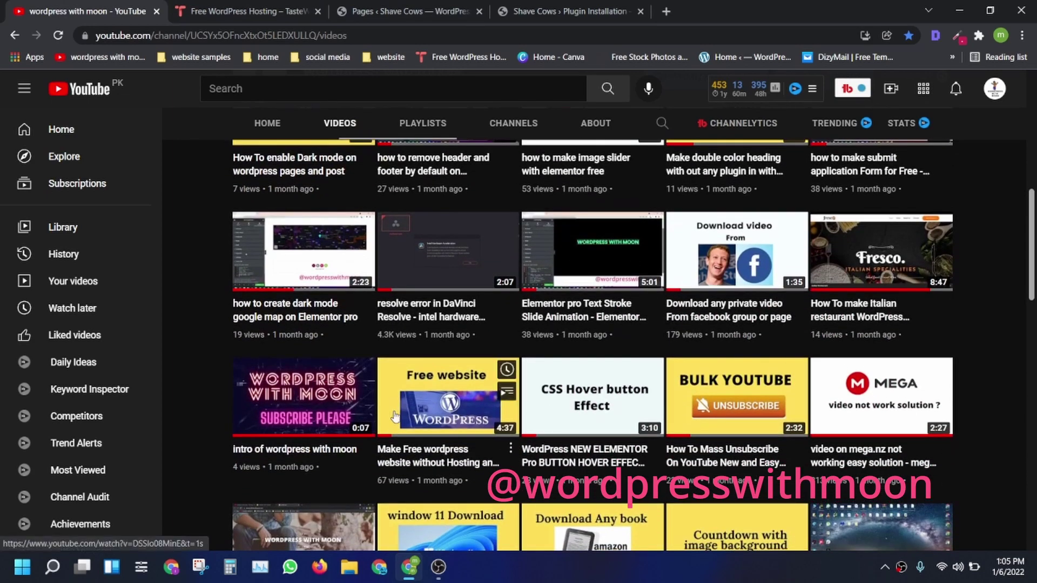
pyautogui.scroll(5, 593, 346)
pyautogui.scroll(4, 594, 324)
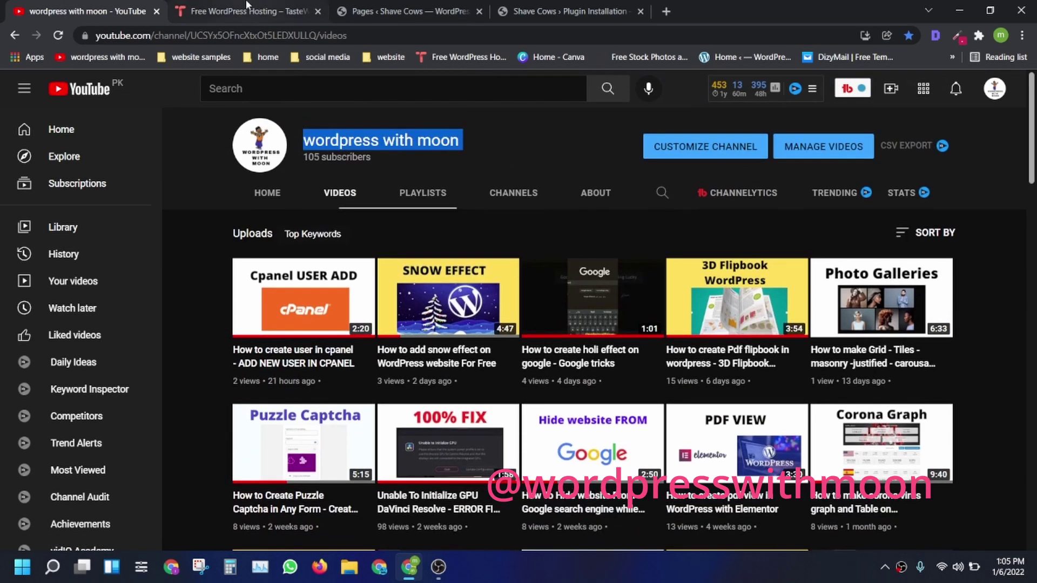
pyautogui.click(251, 6)
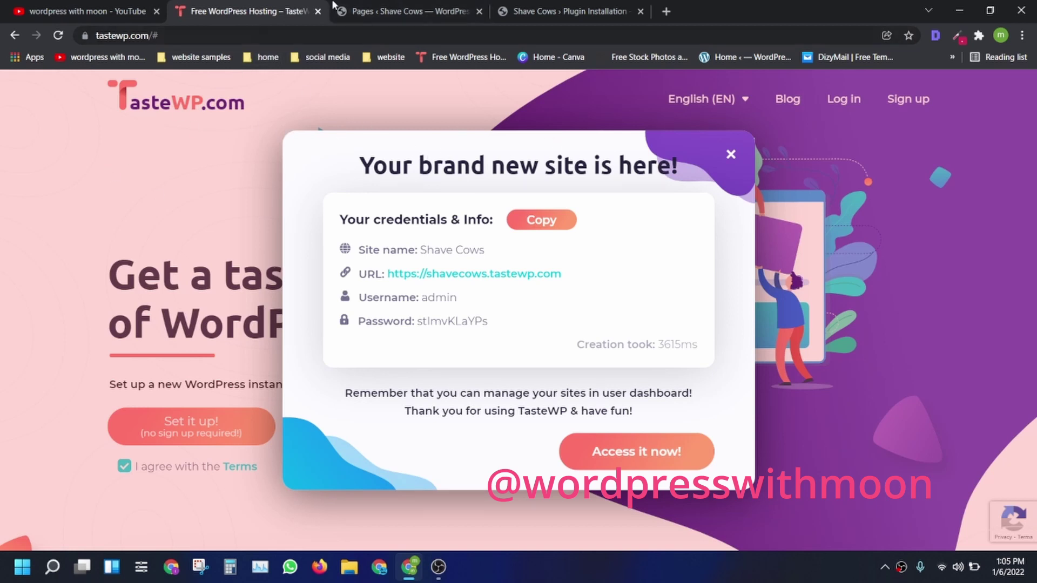
pyautogui.click(360, 7)
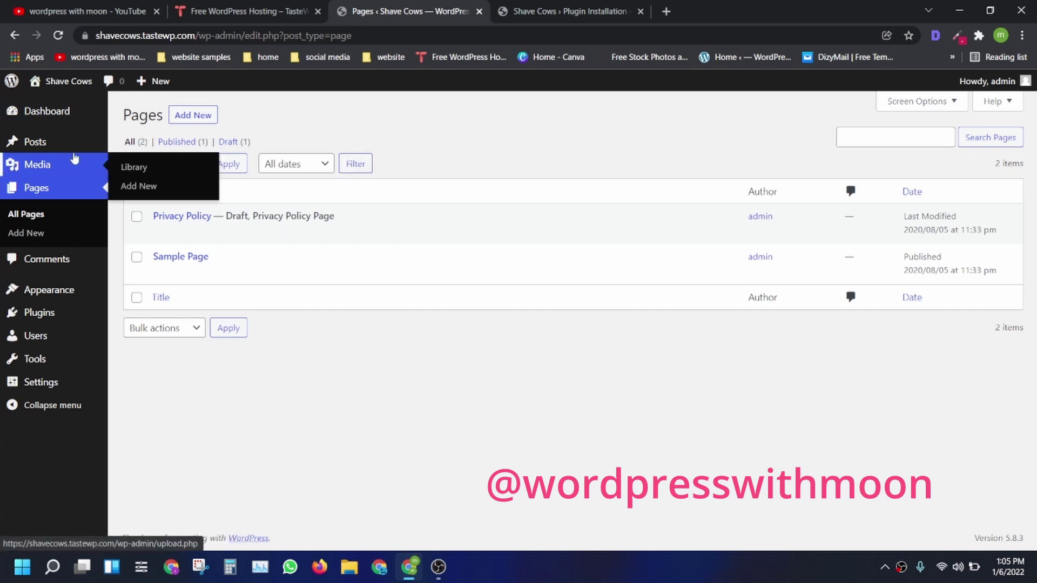
# Go to Plugins > Add New in the WordPress admin.
pyautogui.moveTo(65, 143)
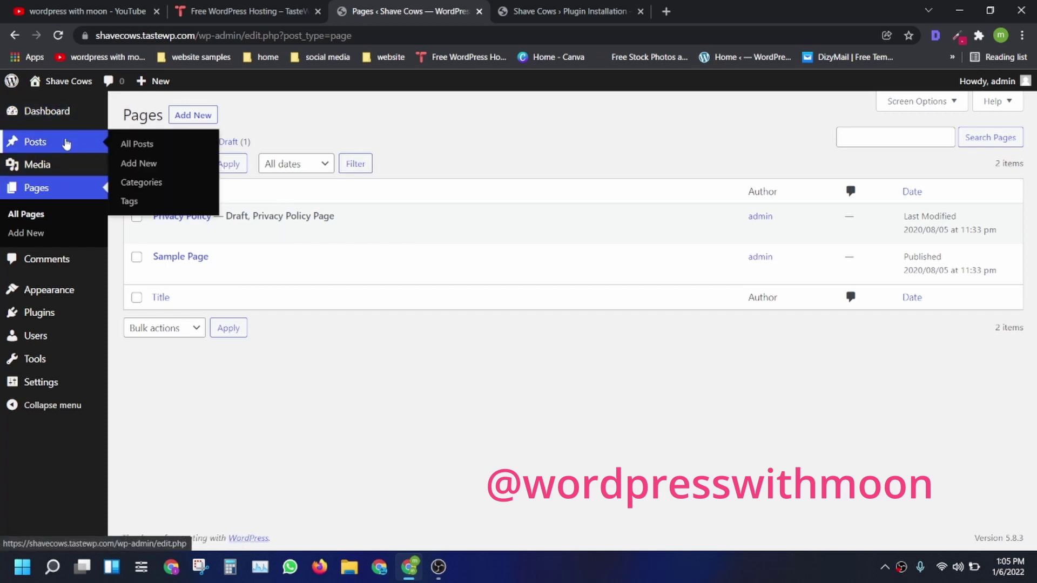
pyautogui.click(63, 312)
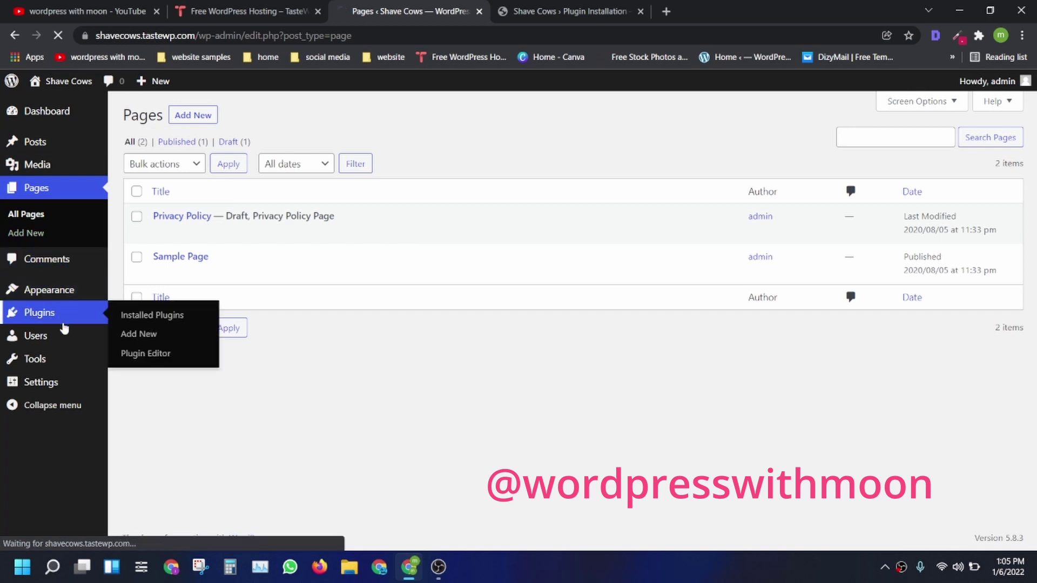
pyautogui.click(210, 118)
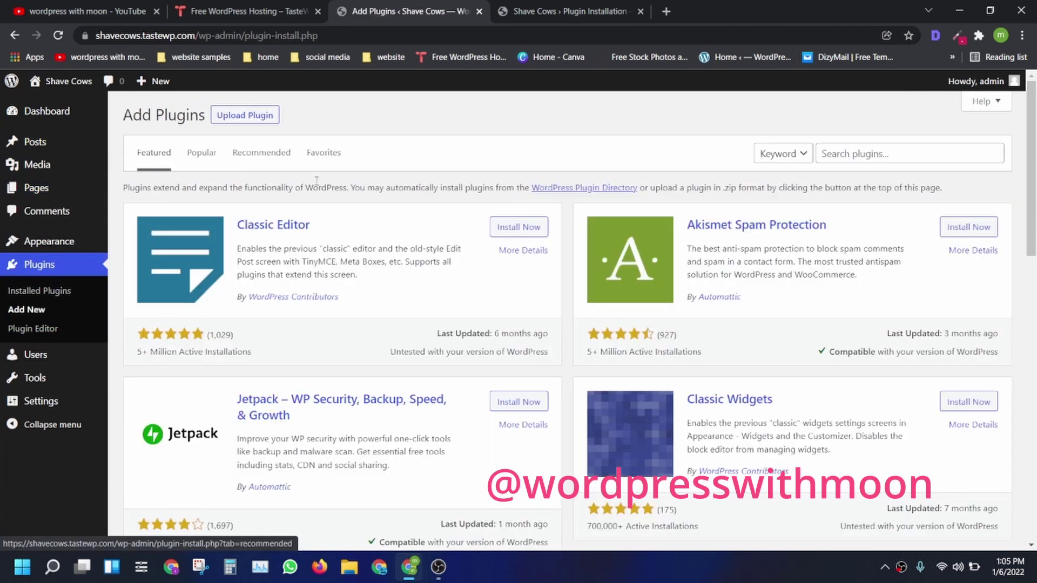
pyautogui.click(891, 156)
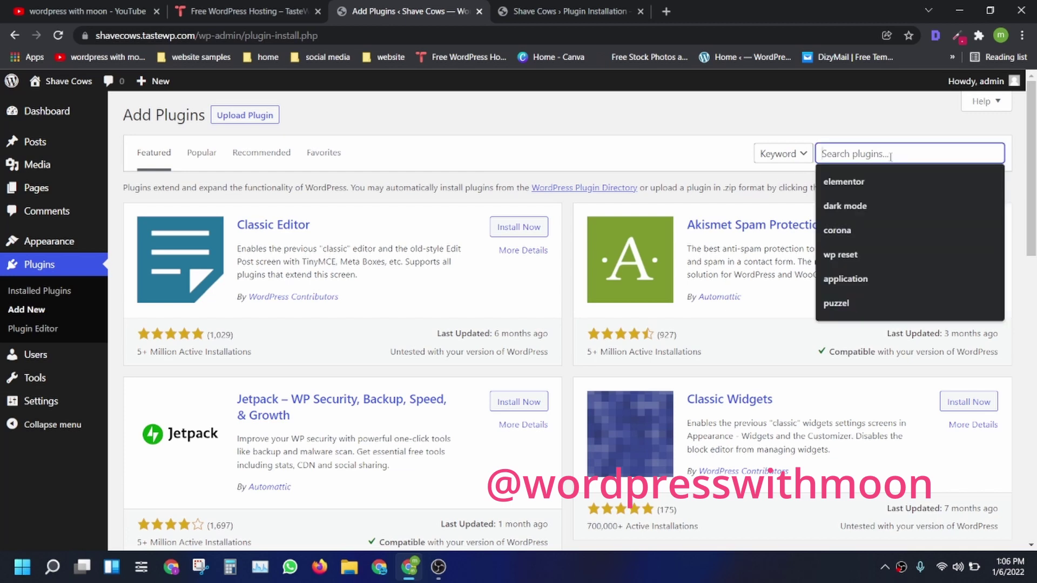
# Copy the 'Floating Chat Widget' title from the Chaty tab and paste it into Search plugins.
pyautogui.click(562, 10)
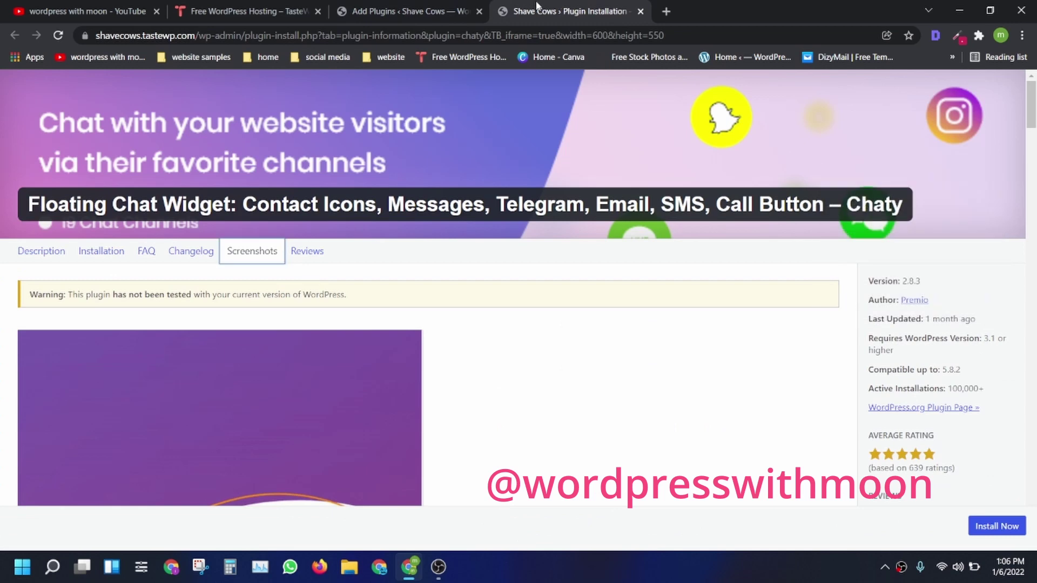
pyautogui.moveTo(24, 208); pyautogui.dragTo(230, 205)
pyautogui.rightClick(232, 210)
pyautogui.click(246, 216)
pyautogui.click(435, 10)
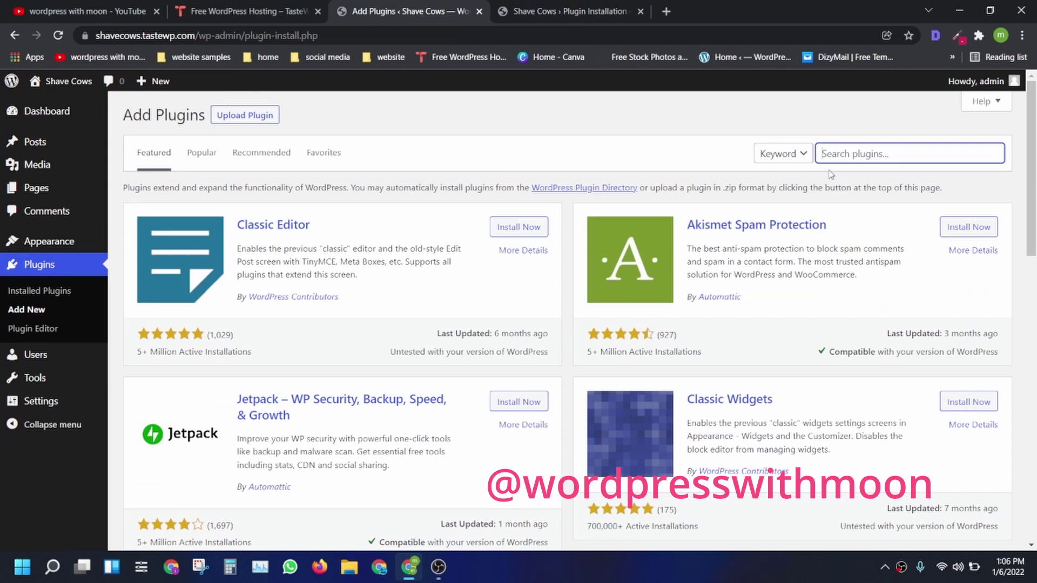
pyautogui.rightClick(849, 156)
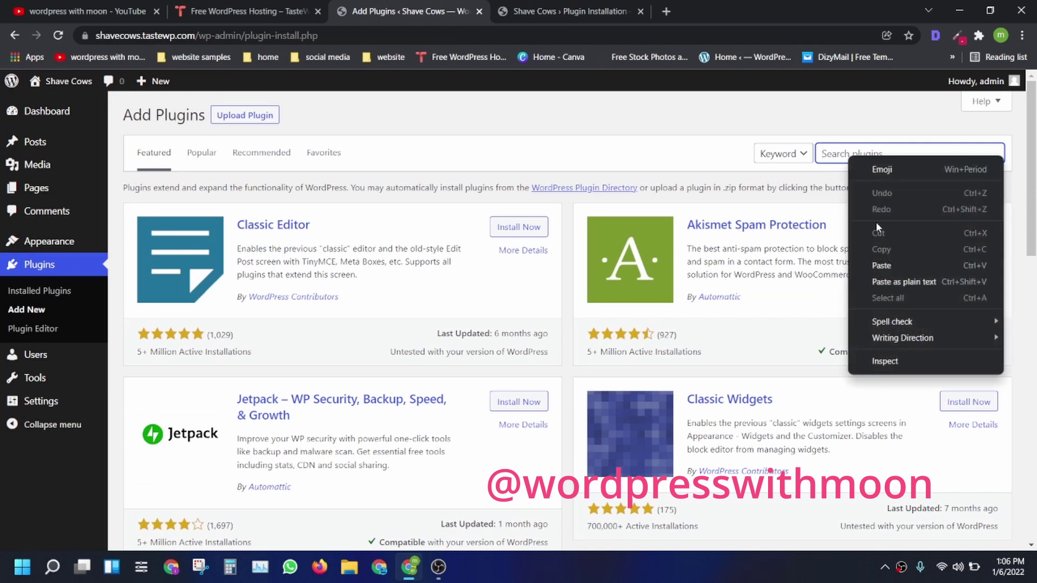
pyautogui.click(887, 266)
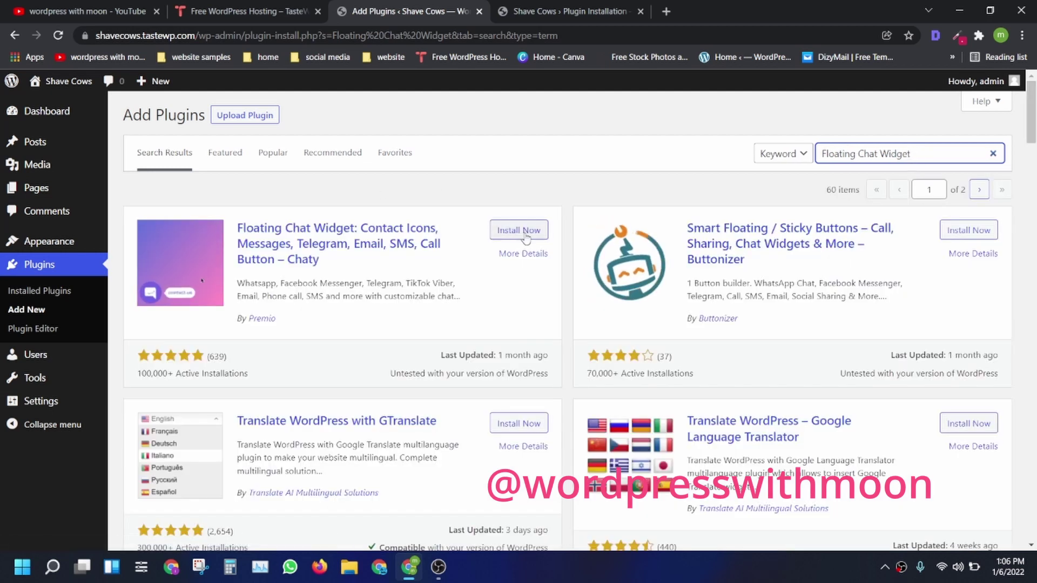
# Install Chaty from the search results and activate it.
pyautogui.click(525, 232)
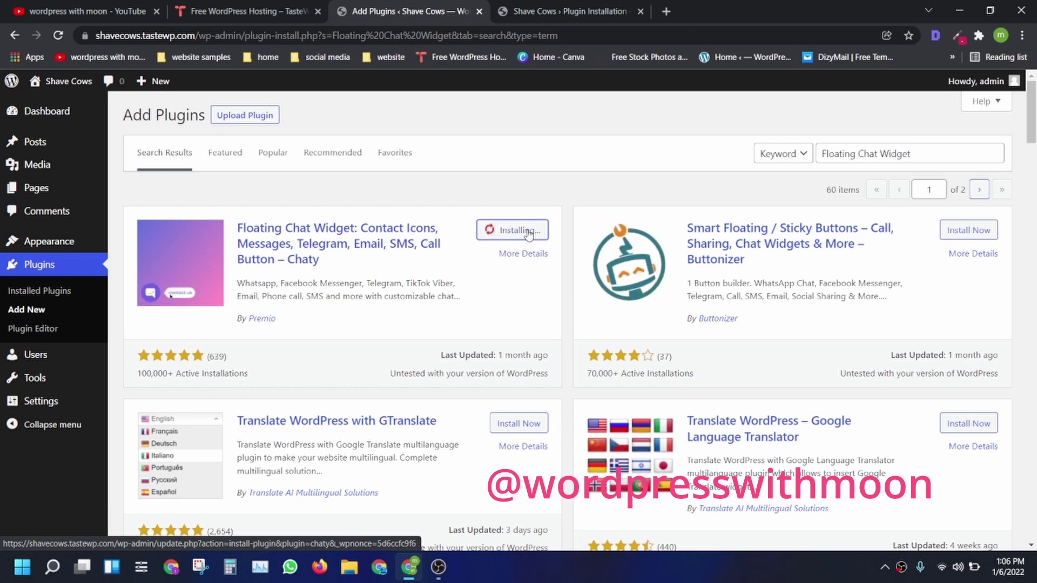
pyautogui.click(532, 230)
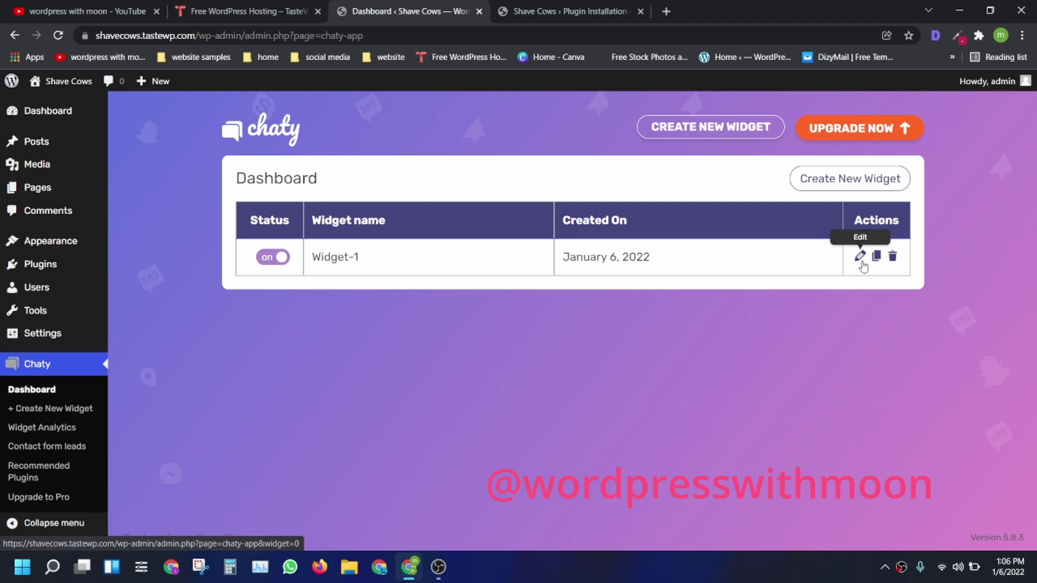
# Open Widget-1 for editing and review its Twitter channel settings.
pyautogui.click(860, 257)
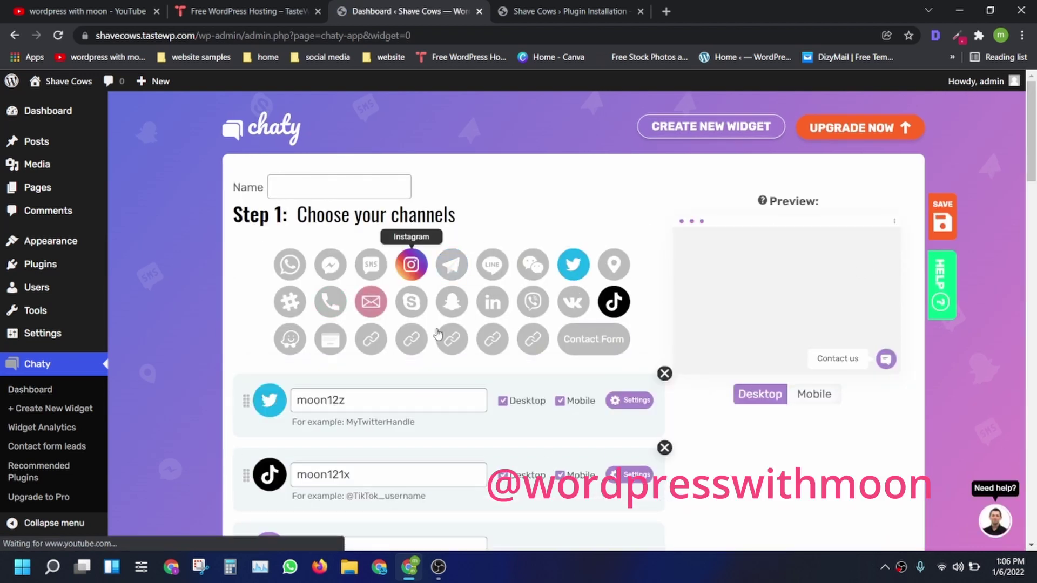
pyautogui.moveTo(360, 403); pyautogui.dragTo(279, 395)
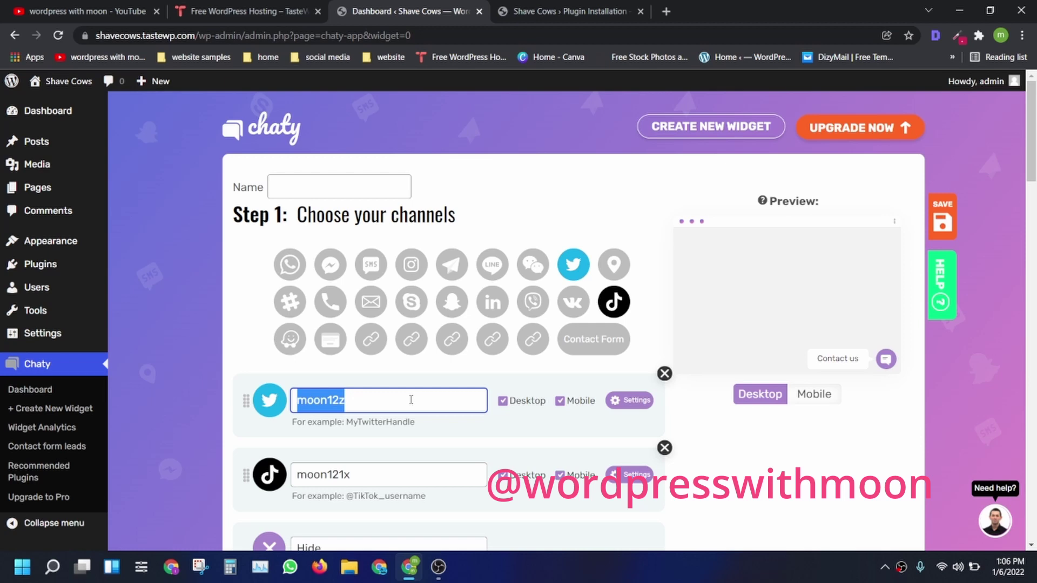
pyautogui.click(346, 392)
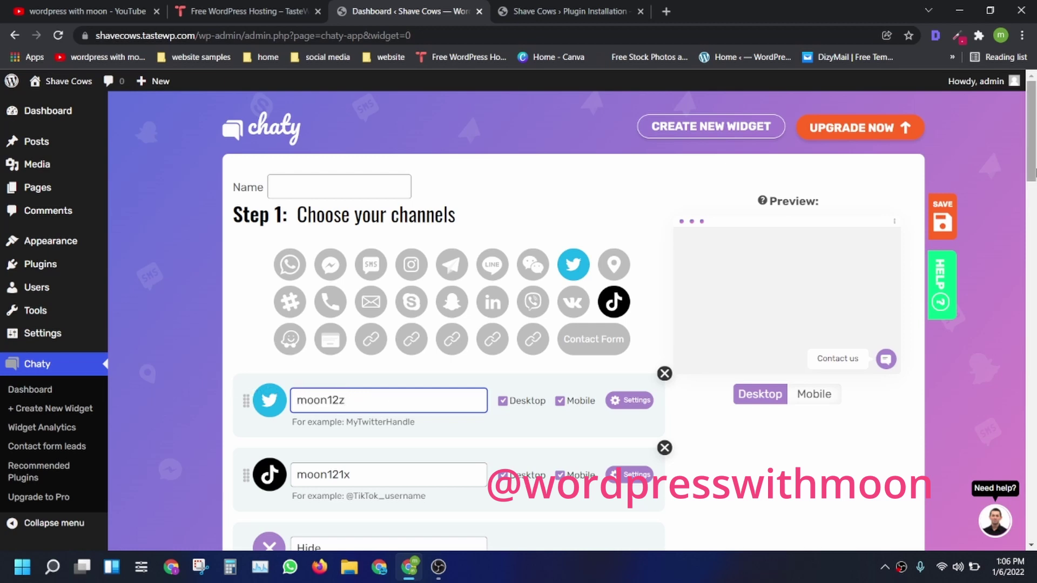
pyautogui.scroll(-20, 629, 316)
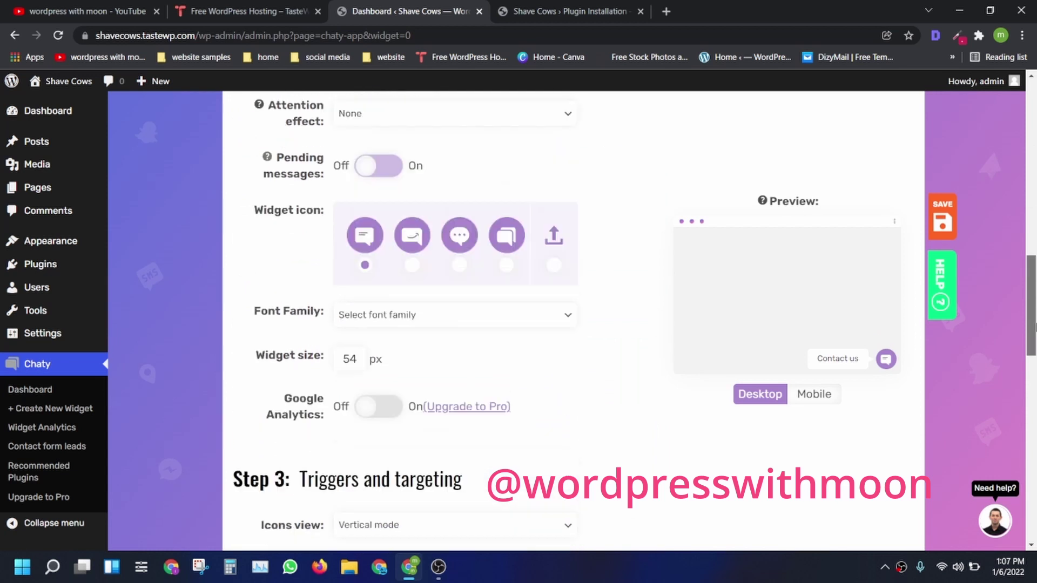
pyautogui.scroll(5, 692, 262)
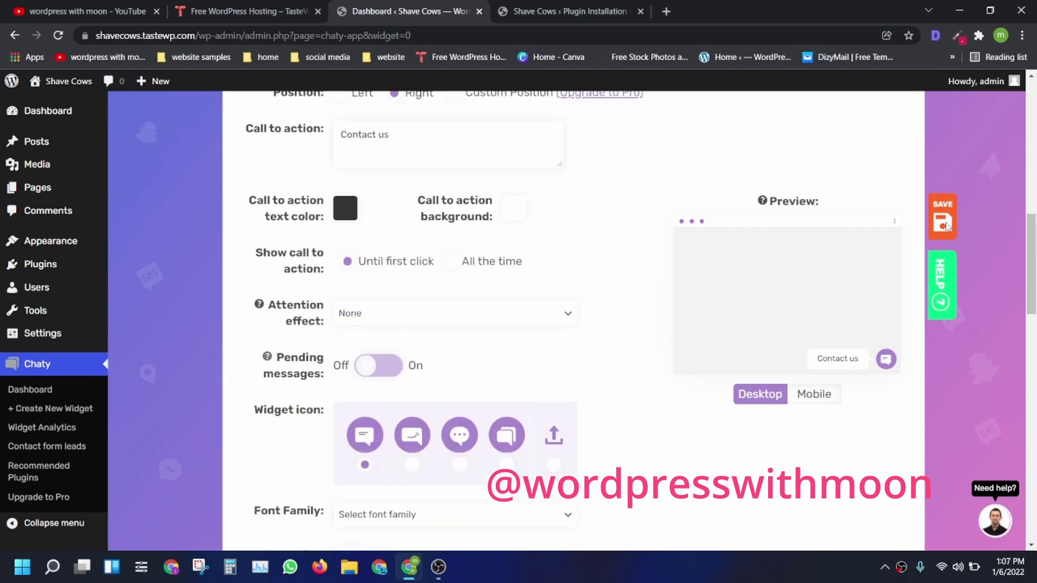
pyautogui.scroll(3, 523, 222)
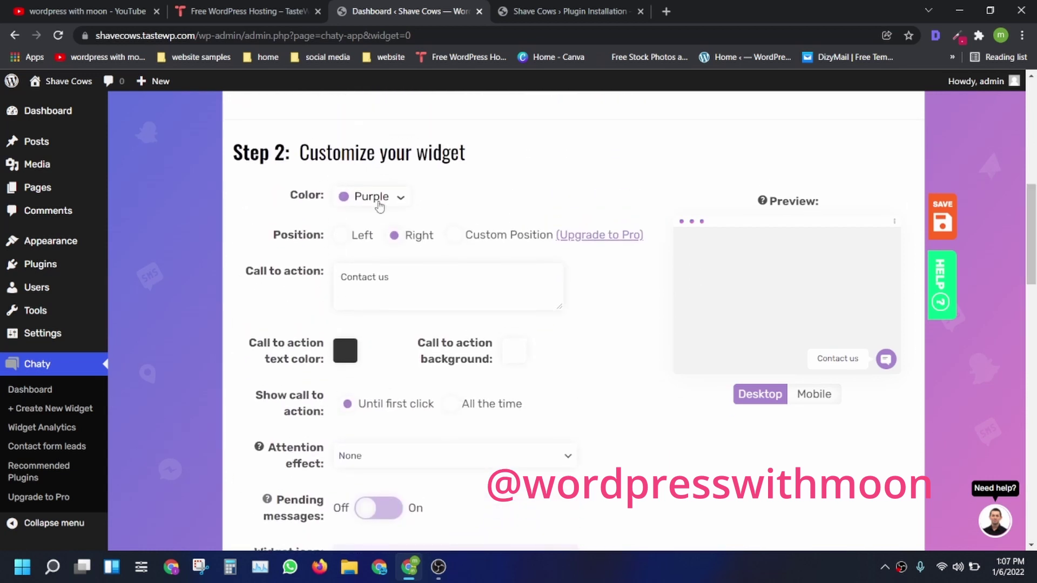
# Set the widget position to Right and save the changes.
pyautogui.click(357, 238)
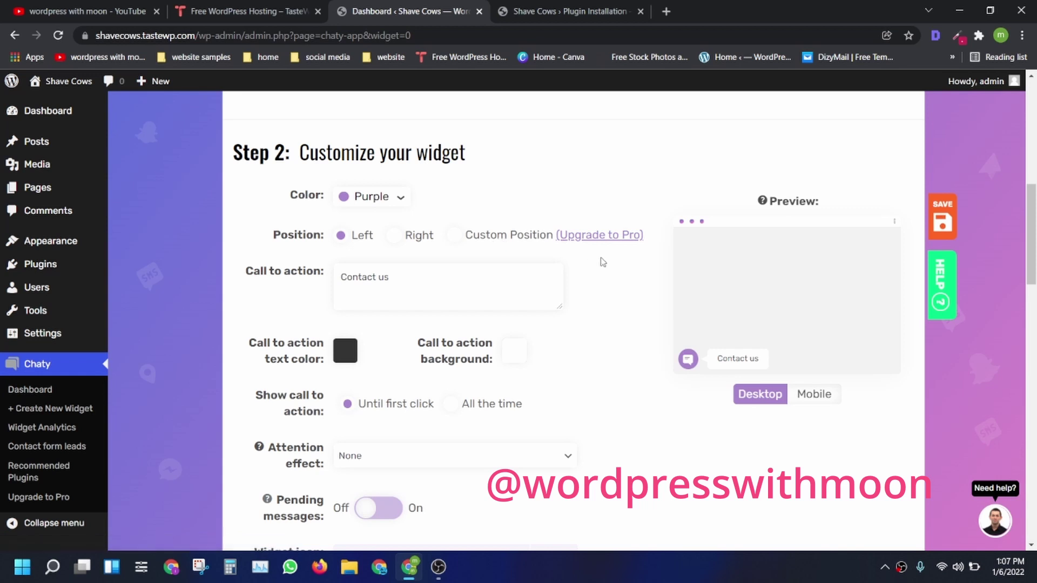
pyautogui.click(403, 247)
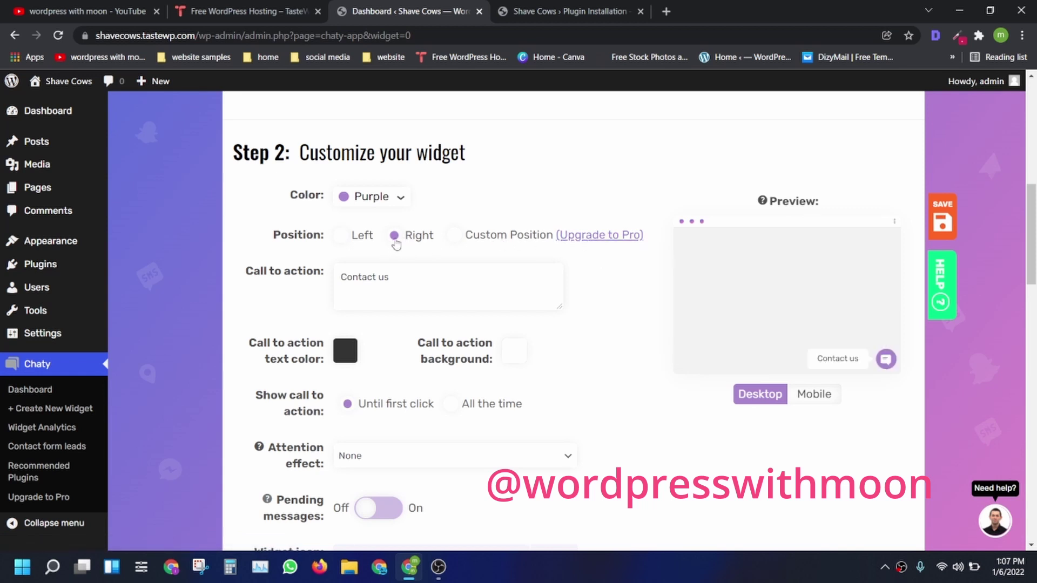
pyautogui.scroll(-15, 659, 355)
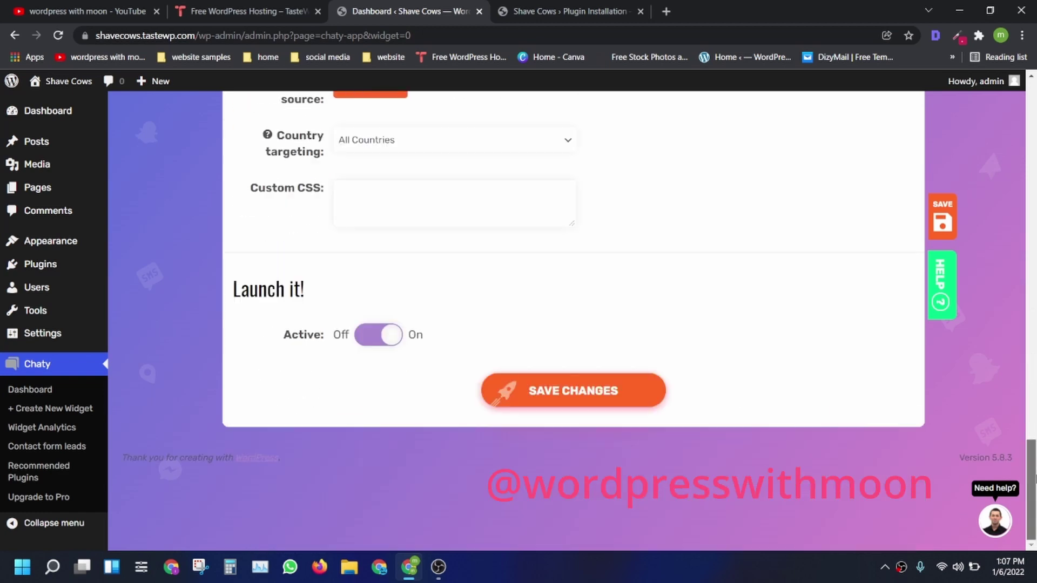
pyautogui.click(531, 398)
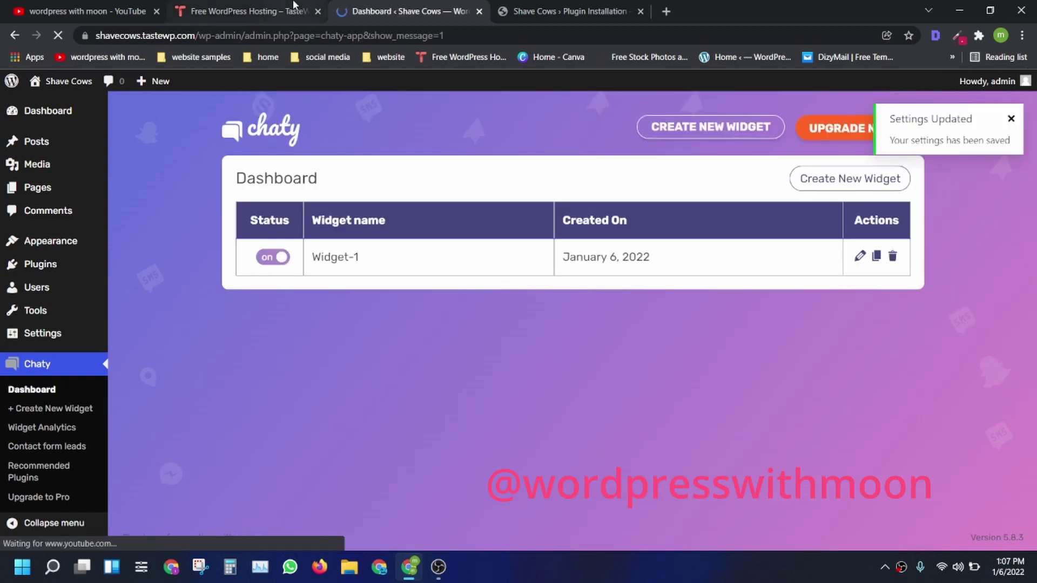
# Open Shave Cows in a new tab and expand the widget to see Twitter and TikTok buttons.
pyautogui.click(237, 10)
pyautogui.click(471, 21)
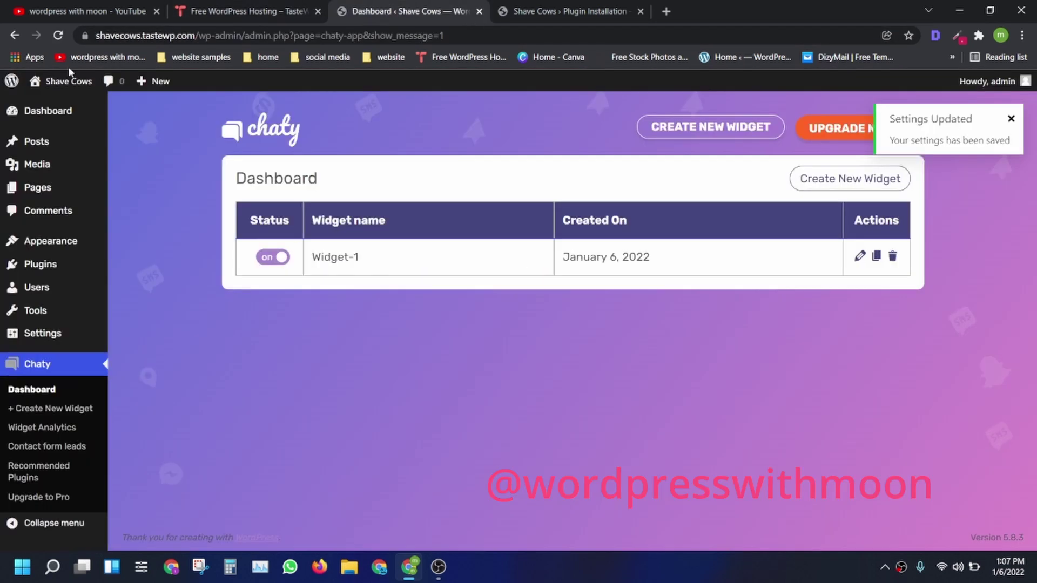
pyautogui.moveTo(63, 89)
pyautogui.rightClick(54, 107)
pyautogui.click(108, 115)
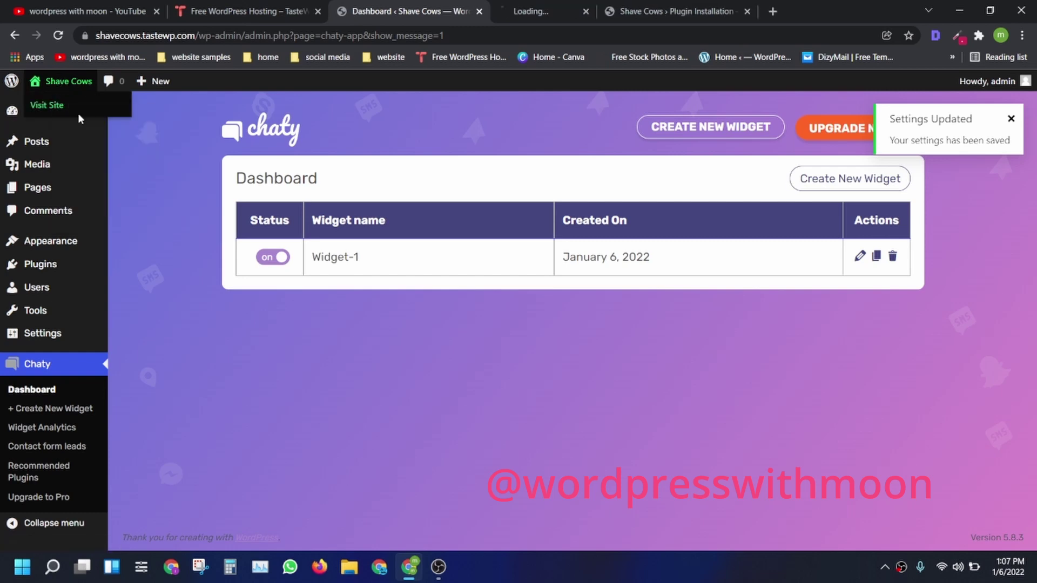
pyautogui.click(567, 11)
pyautogui.scroll(-6, 939, 193)
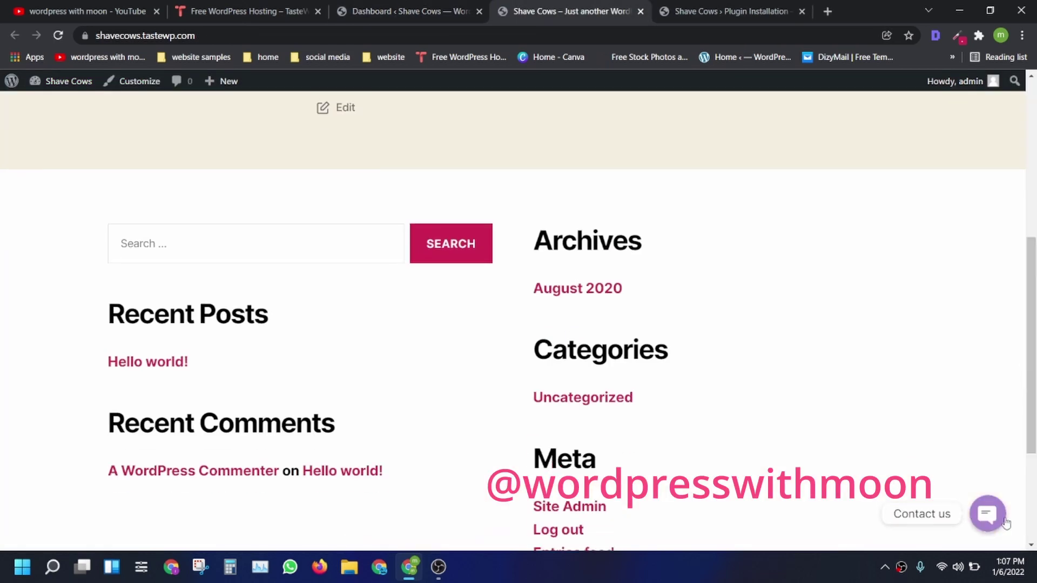
pyautogui.click(988, 514)
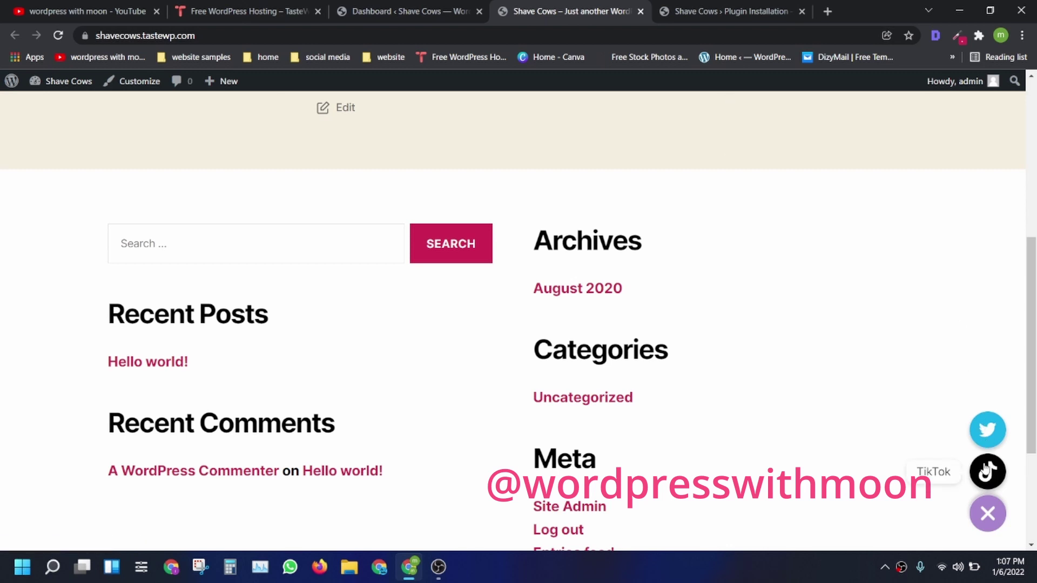
pyautogui.click(443, 6)
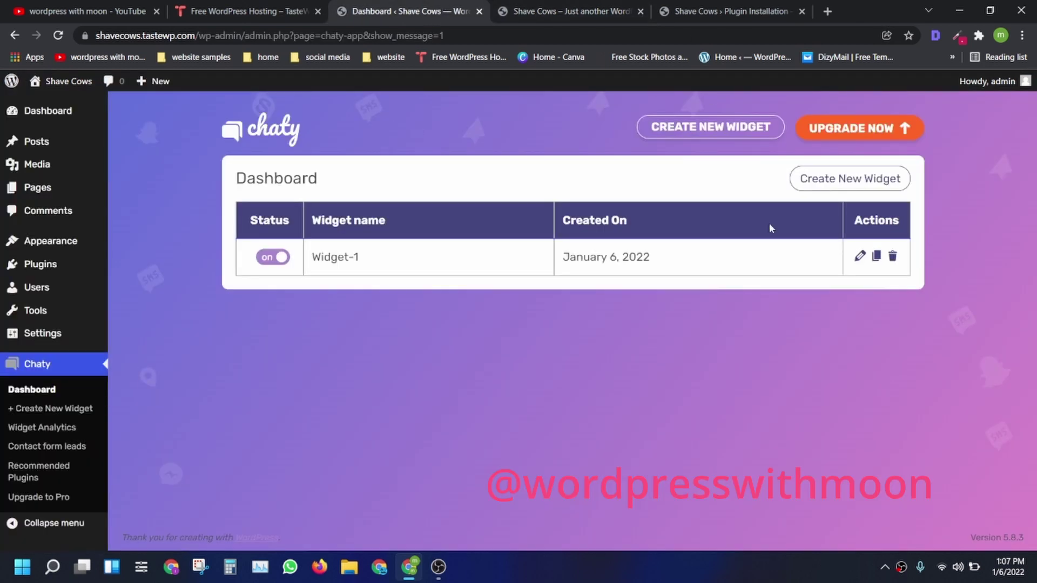
# Open Widget-1 and compare its Twitter and TikTok usernames with the live site.
pyautogui.click(860, 257)
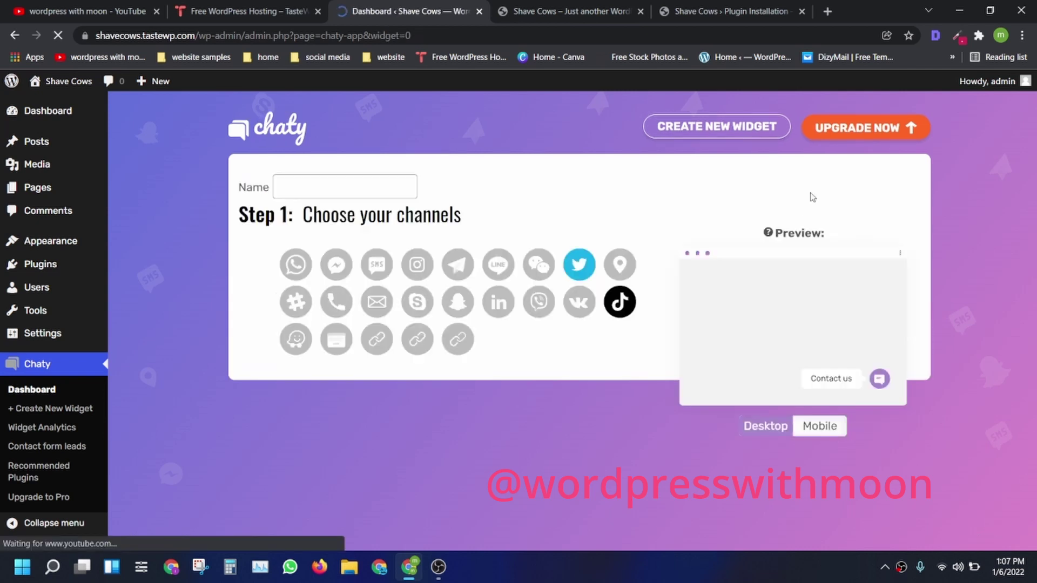
pyautogui.moveTo(345, 401); pyautogui.dragTo(294, 460)
pyautogui.moveTo(353, 475); pyautogui.dragTo(296, 475)
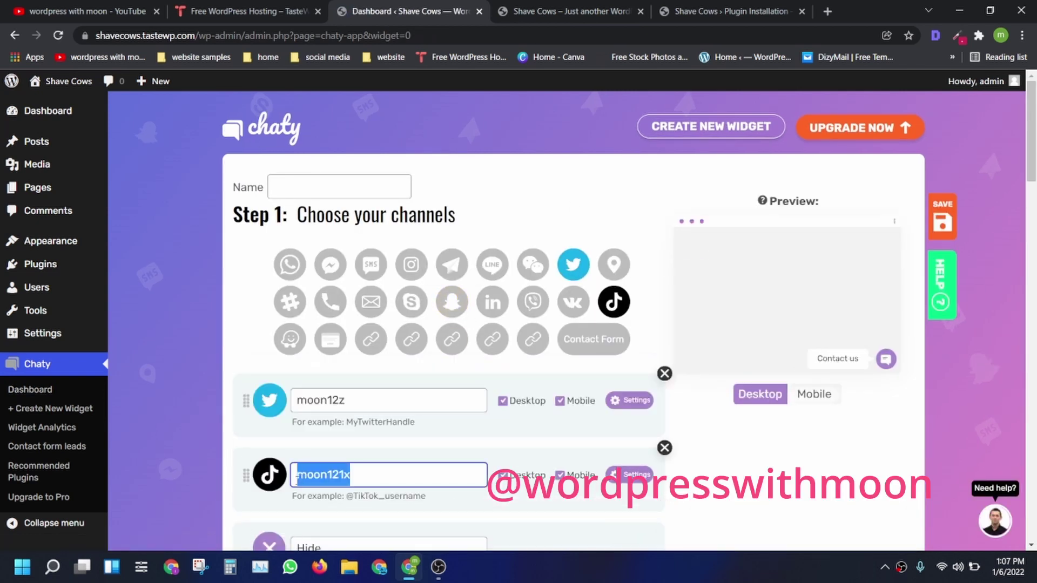
pyautogui.click(557, 5)
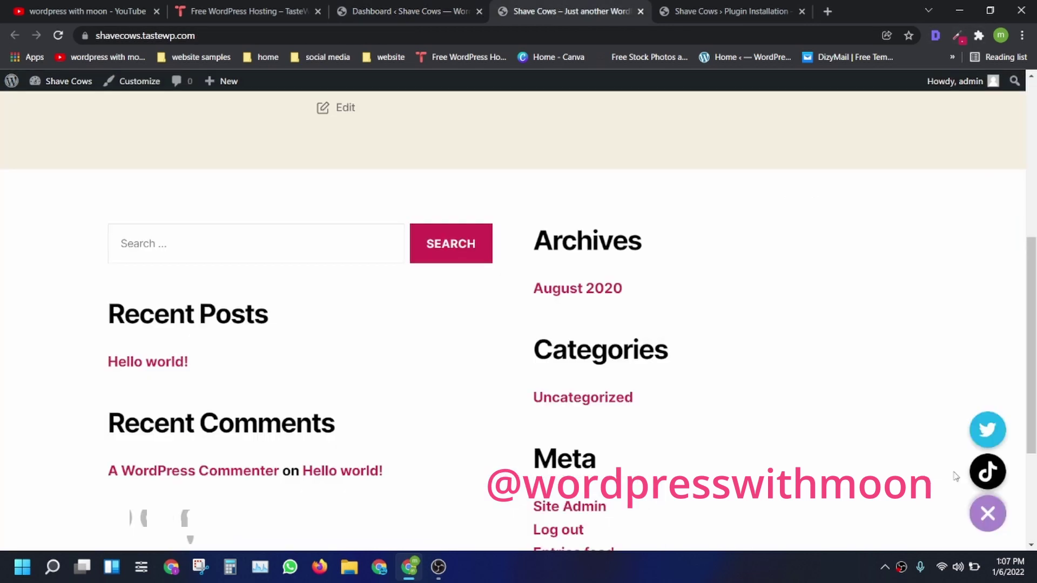
pyautogui.click(410, 11)
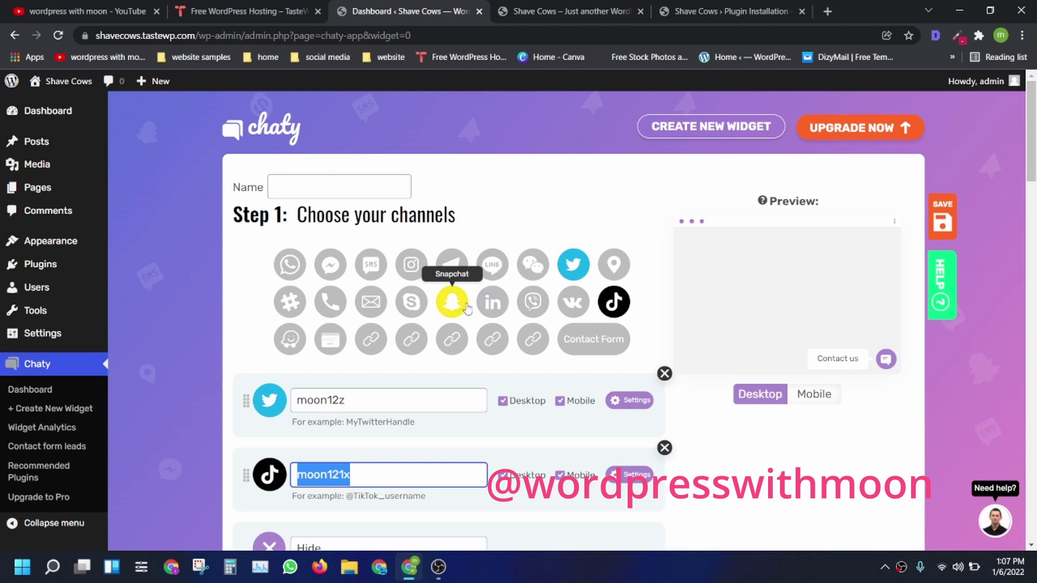
# Replace the Twitter channel with Snapchat, keeping TikTok.
pyautogui.click(458, 303)
pyautogui.click(573, 264)
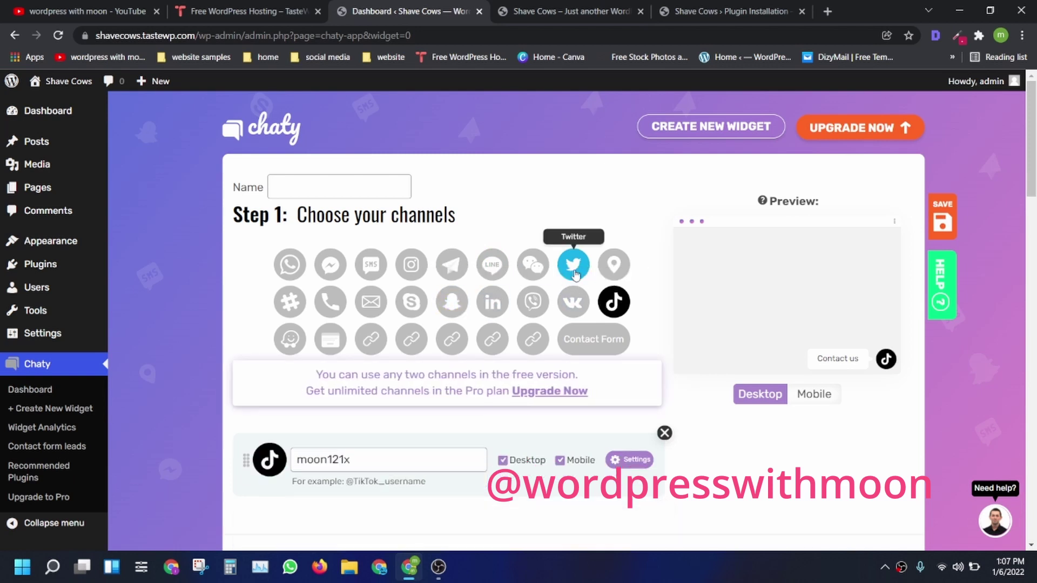
pyautogui.click(494, 303)
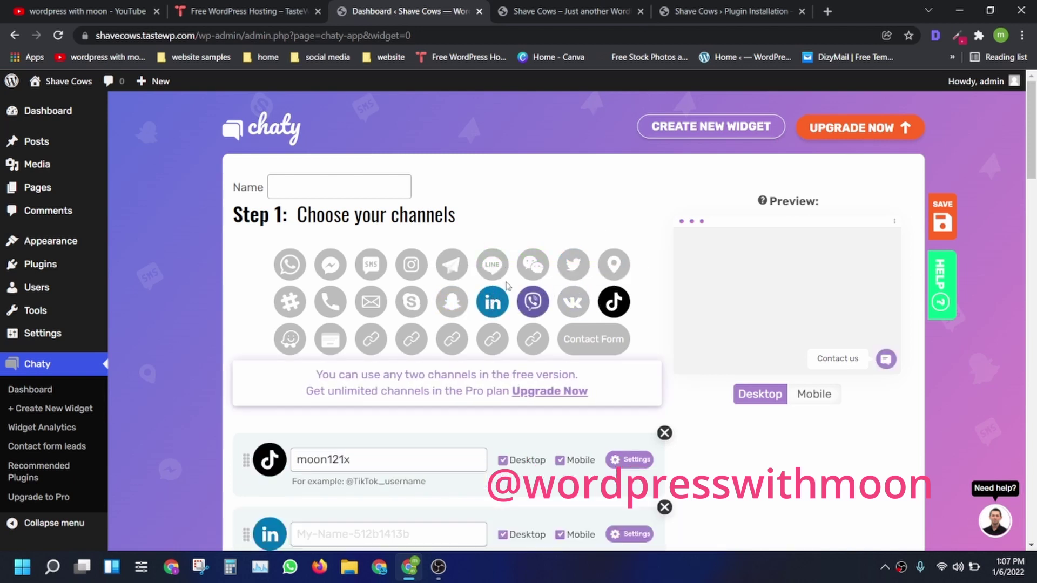
pyautogui.click(493, 302)
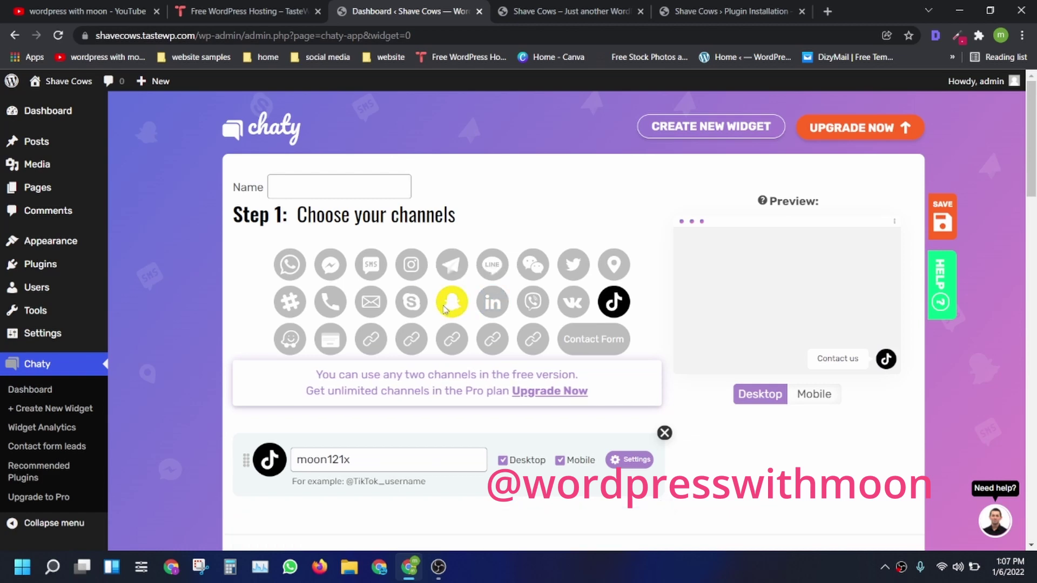
pyautogui.click(452, 302)
# Place the widget on the left and set its colour to red.
pyautogui.scroll(-9, 393, 281)
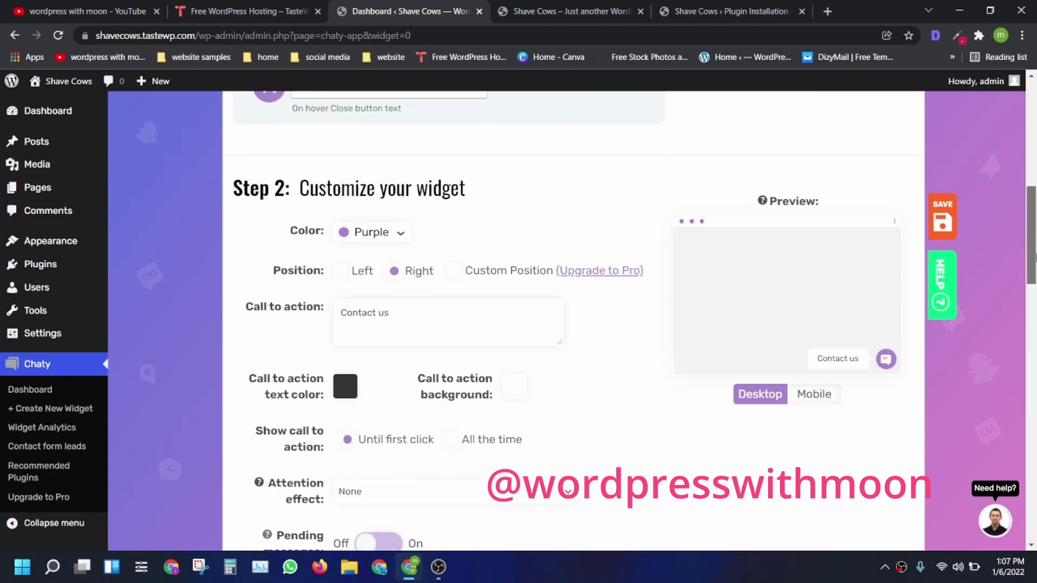
pyautogui.click(340, 323)
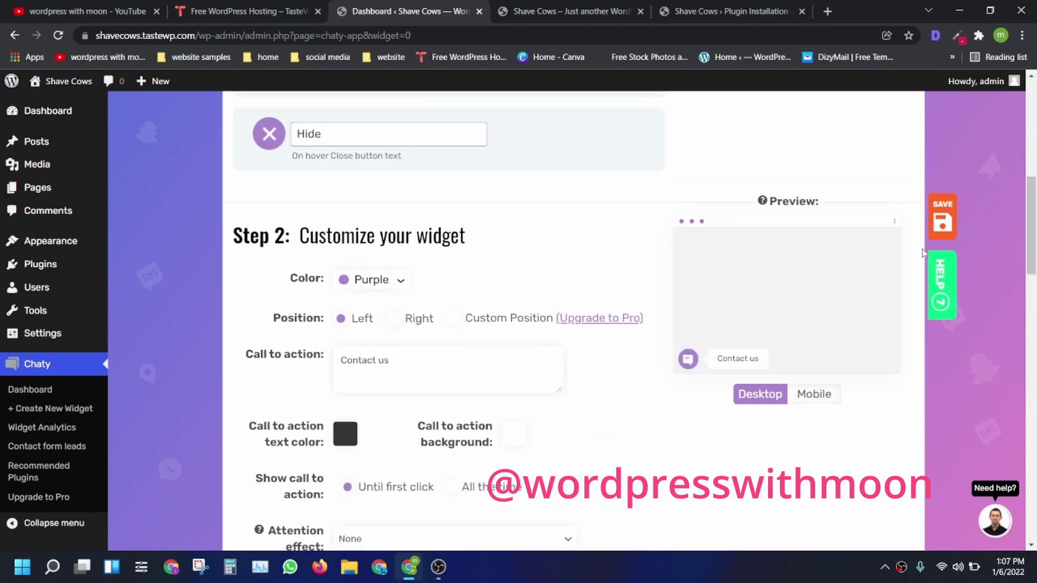
pyautogui.click(388, 282)
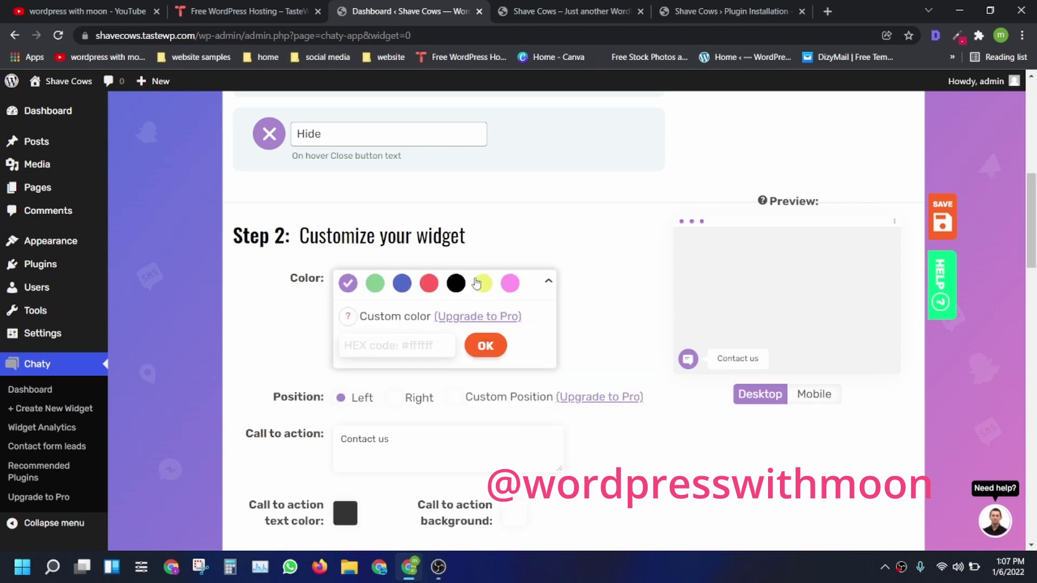
pyautogui.click(484, 287)
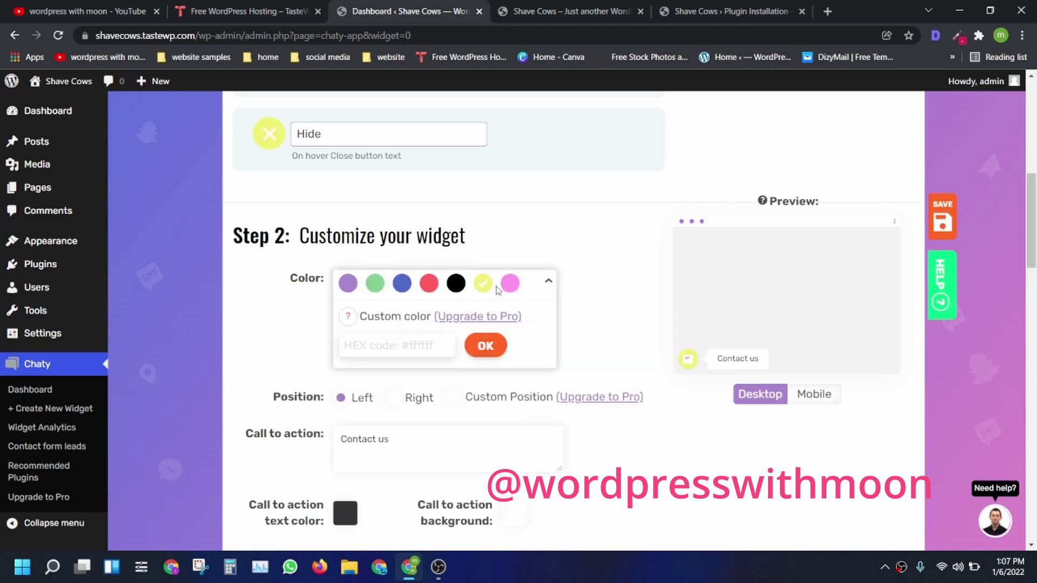
pyautogui.click(427, 293)
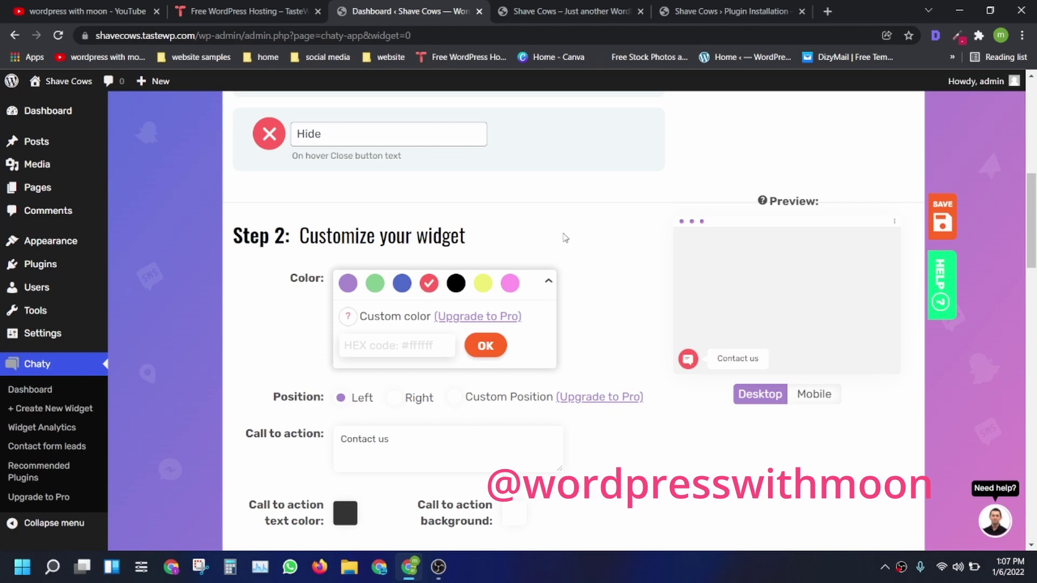
pyautogui.scroll(-20, 876, 207)
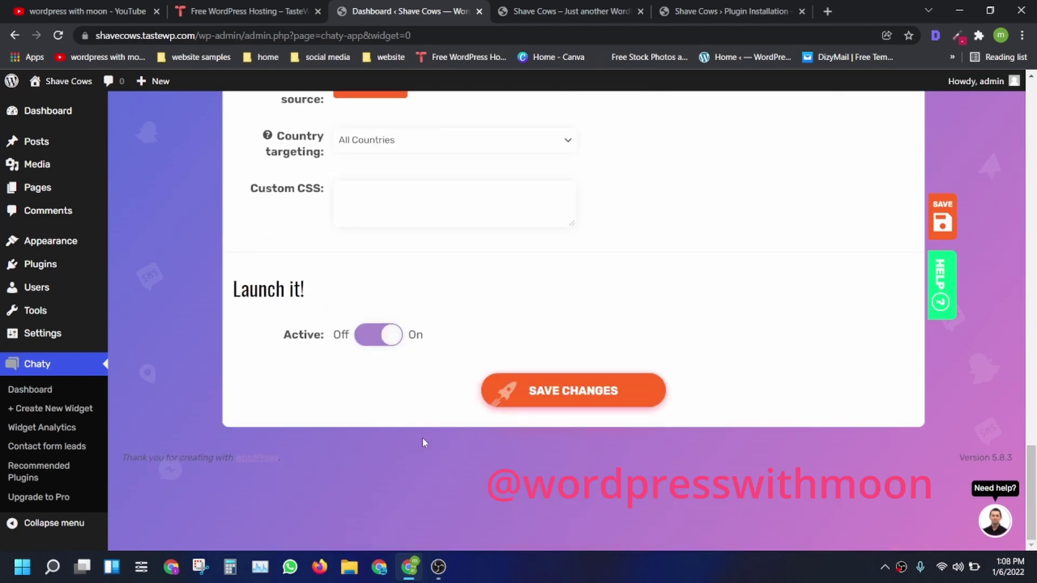
# Save Widget-1, reload the live site and test that the bottom-left TikTok button opens TikTok.
pyautogui.click(568, 401)
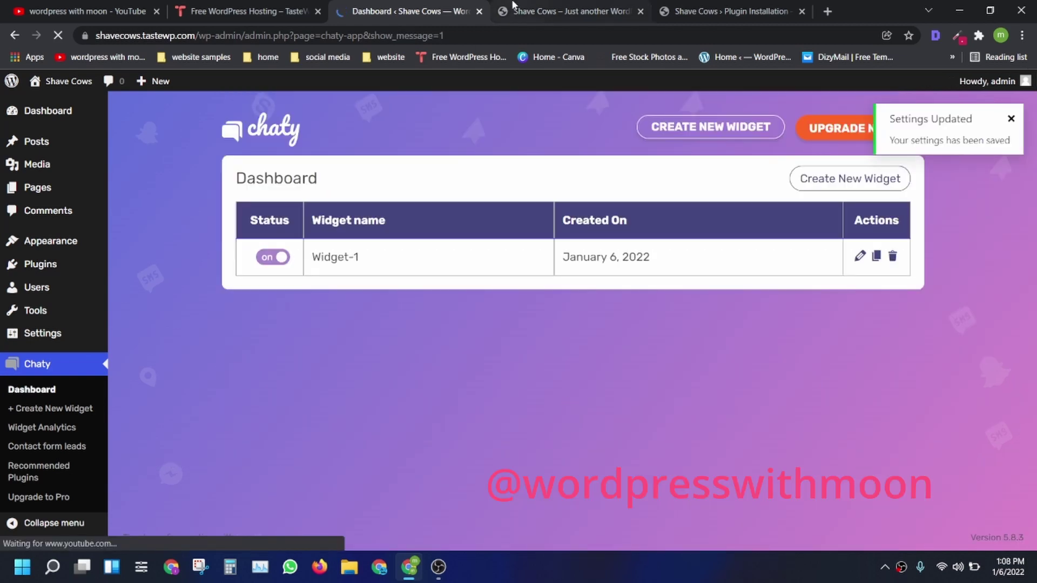
pyautogui.click(588, 6)
pyautogui.click(59, 35)
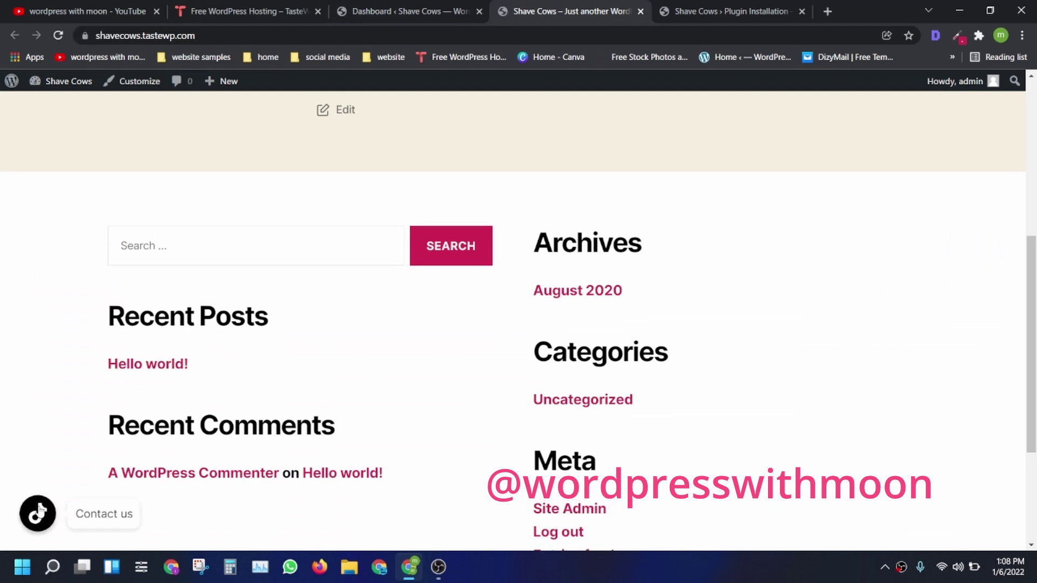
pyautogui.click(37, 513)
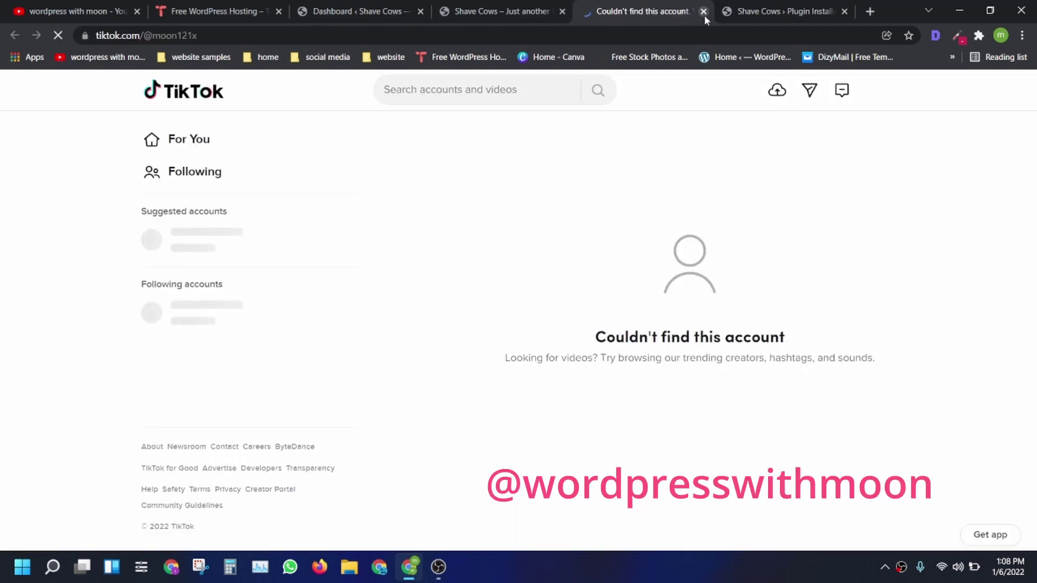
pyautogui.click(704, 13)
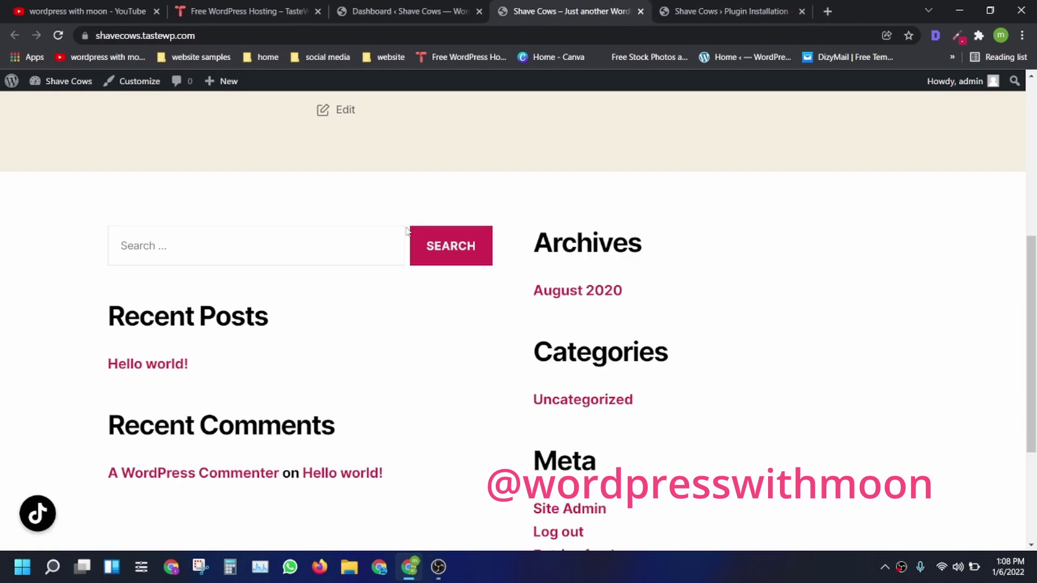
pyautogui.click(454, 11)
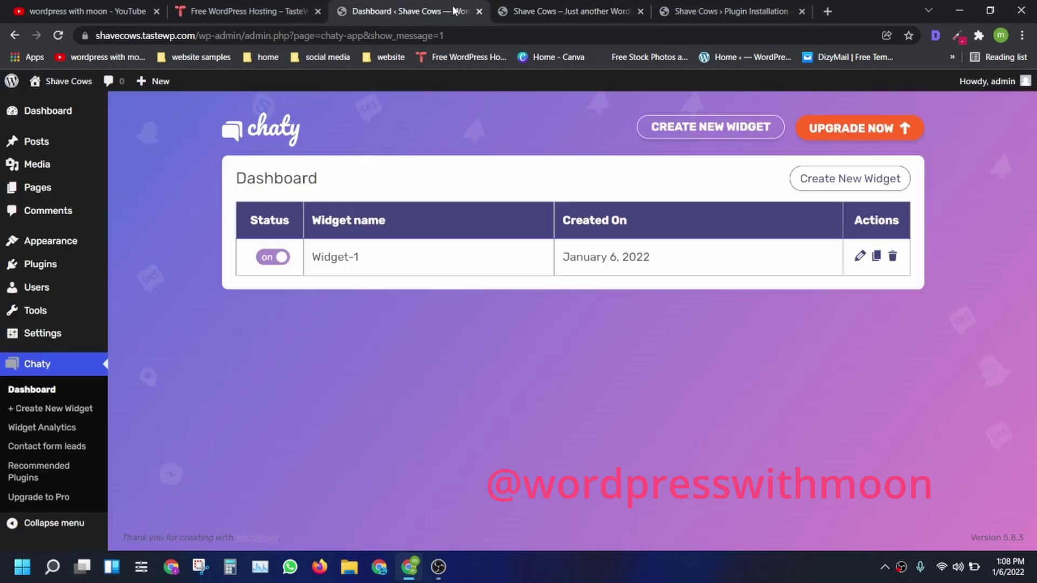
# Enter a Snapchat username in Widget-1 and save the settings.
pyautogui.click(860, 256)
pyautogui.click(337, 480)
pyautogui.write('jewwksl')
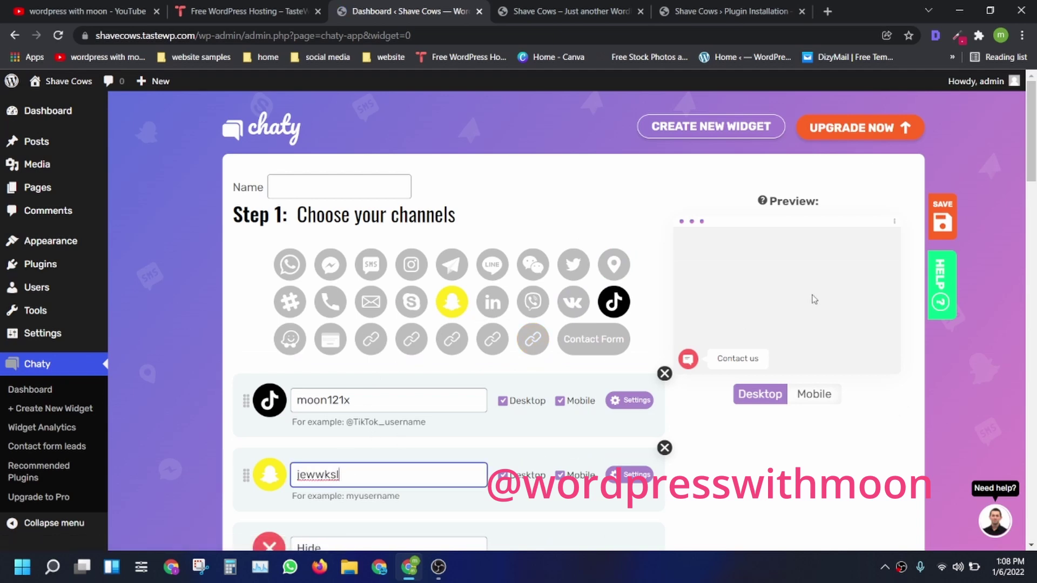
pyautogui.scroll(-20, 503, 365)
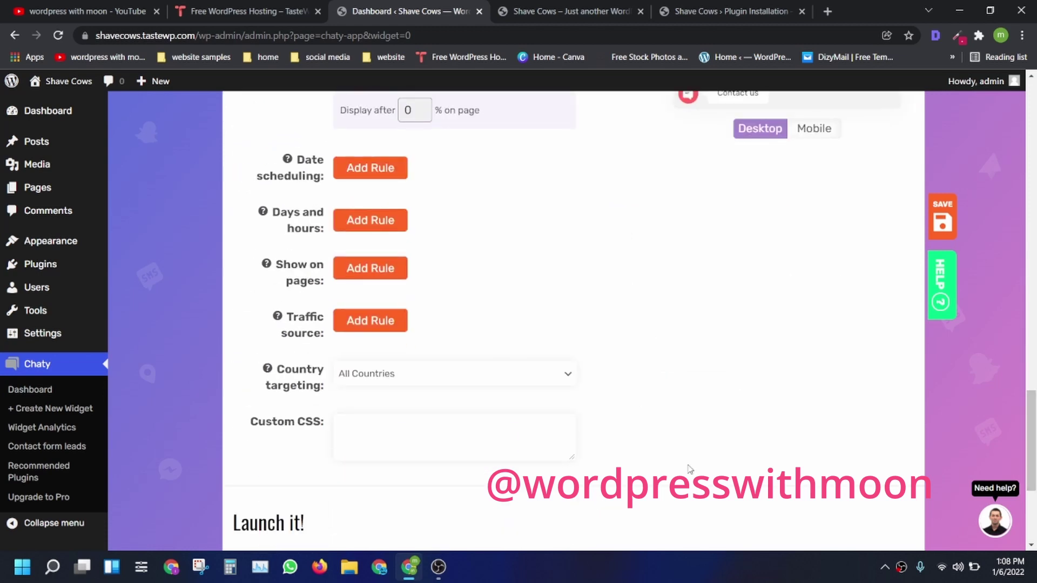
pyautogui.scroll(-4, 520, 478)
pyautogui.click(583, 398)
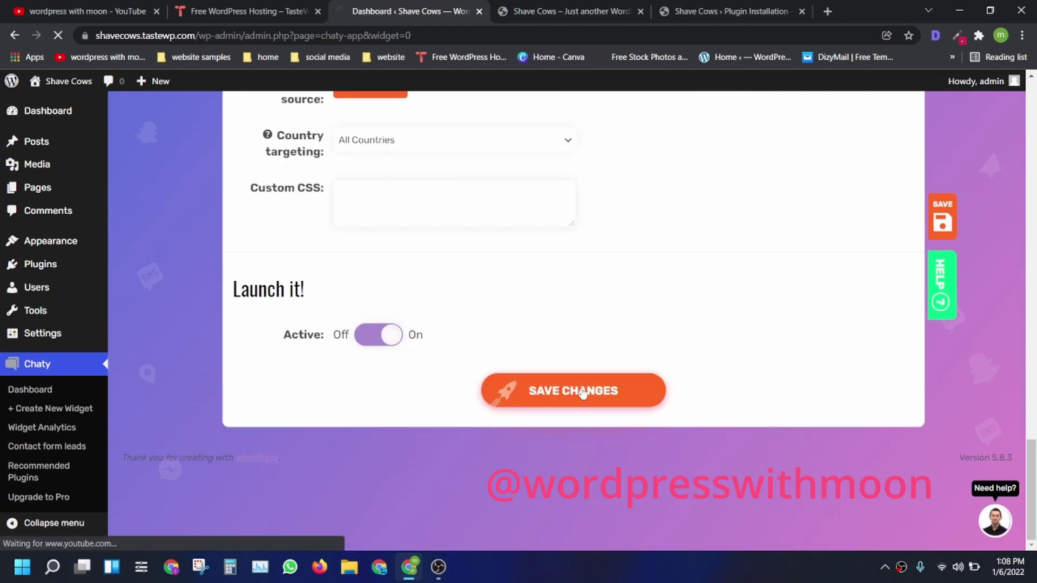